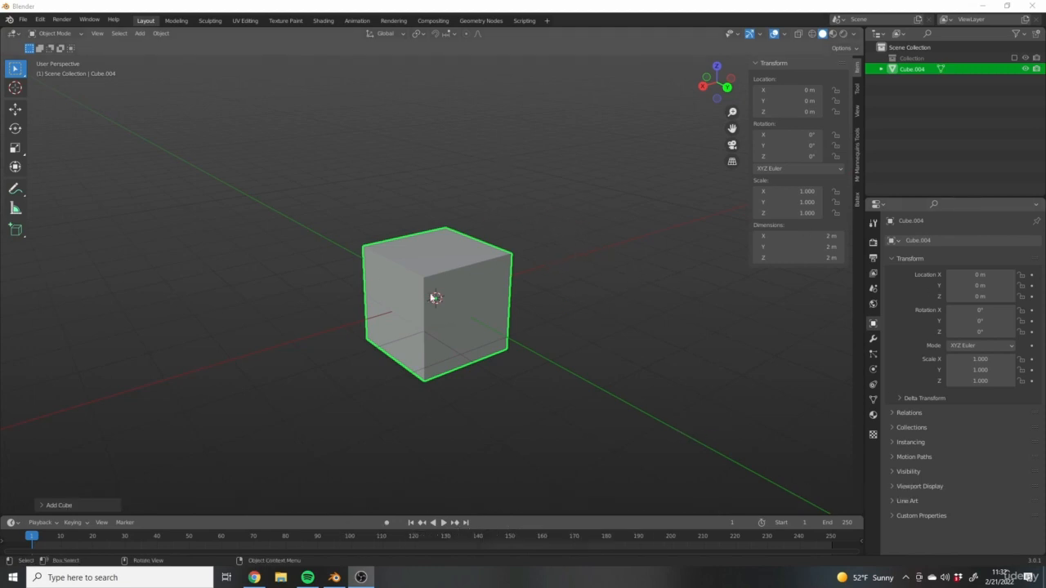
# Put the default cube into Edit Mode and switch the mesh selection to edges.
pyautogui.moveTo(491, 254); pyautogui.dragTo(434, 263, button='middle')
pyautogui.press('Tab')
pyautogui.keyDown('shift'); pyautogui.moveTo(452, 342); pyautogui.dragTo(458, 339, button='middle'); pyautogui.keyUp('shift')
pyautogui.click(103, 34)
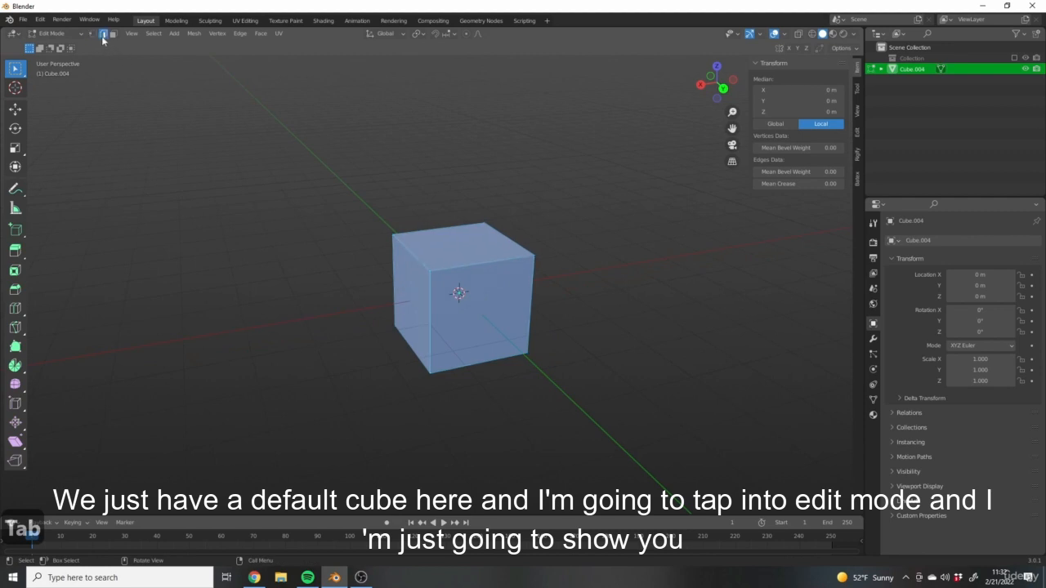
# Bevel the cube's top edge on the positive X side into a wide angled cut.
pyautogui.click(408, 249)
pyautogui.scroll(1, 365, 219)
pyautogui.scroll(4, 542, 272)
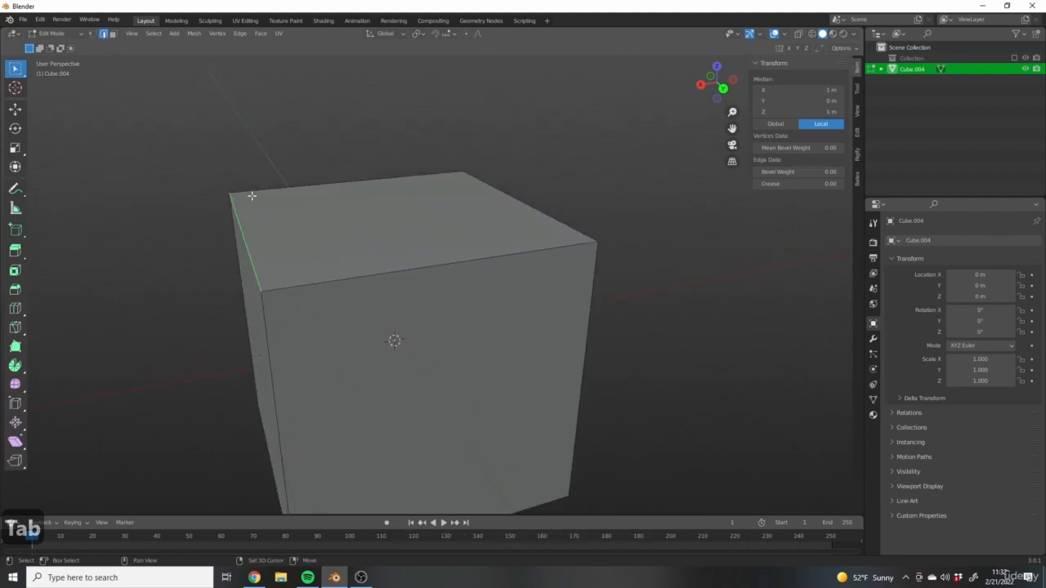
pyautogui.keyDown('shift'); pyautogui.moveTo(252, 196); pyautogui.dragTo(377, 202, button='middle'); pyautogui.keyUp('shift')
pyautogui.keyDown('shift'); pyautogui.moveTo(418, 252); pyautogui.dragTo(362, 256, button='middle'); pyautogui.keyUp('shift')
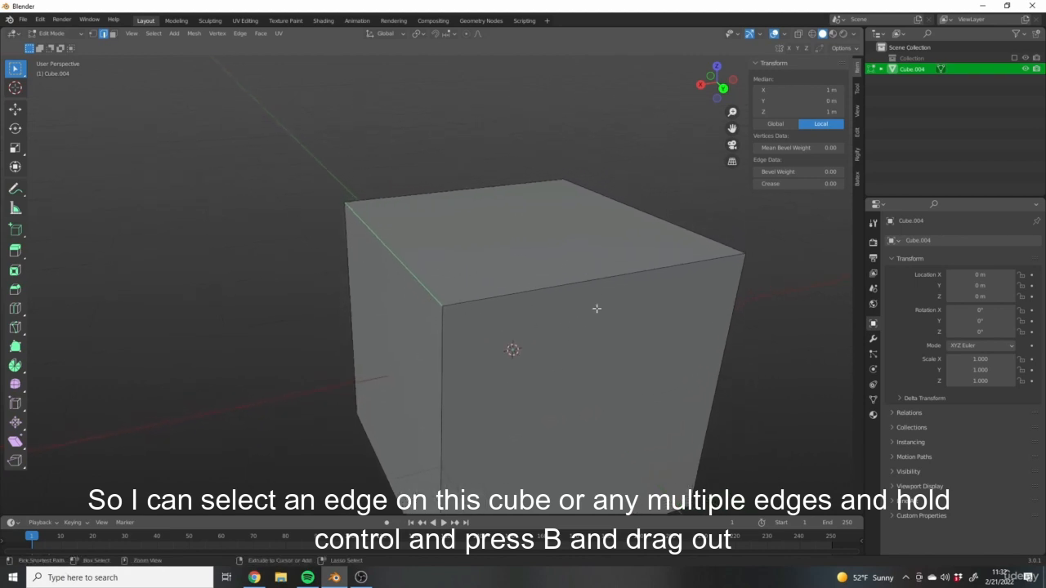
pyautogui.hotkey('ctrl', 'b')
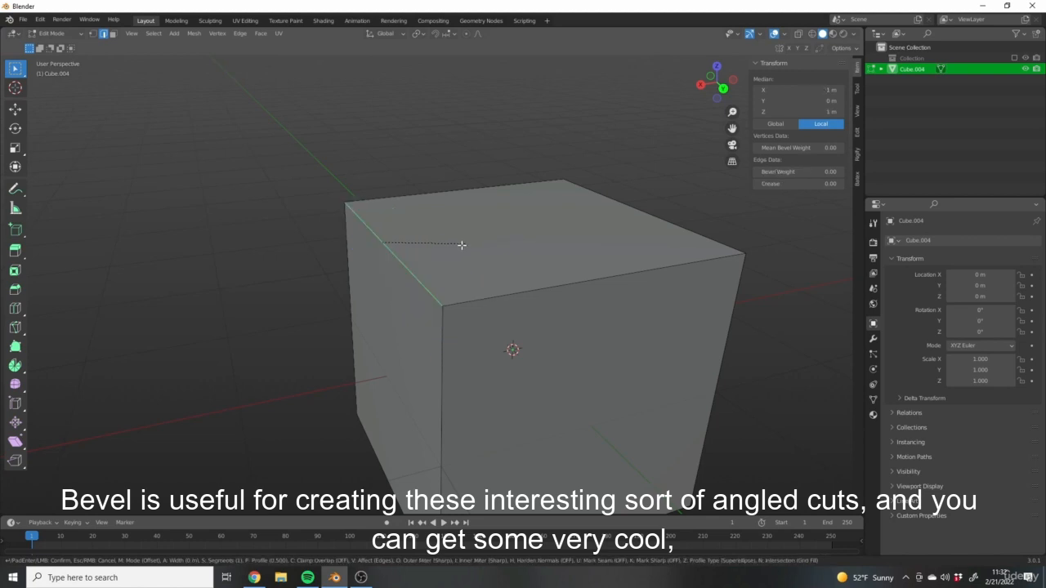
pyautogui.click(527, 254)
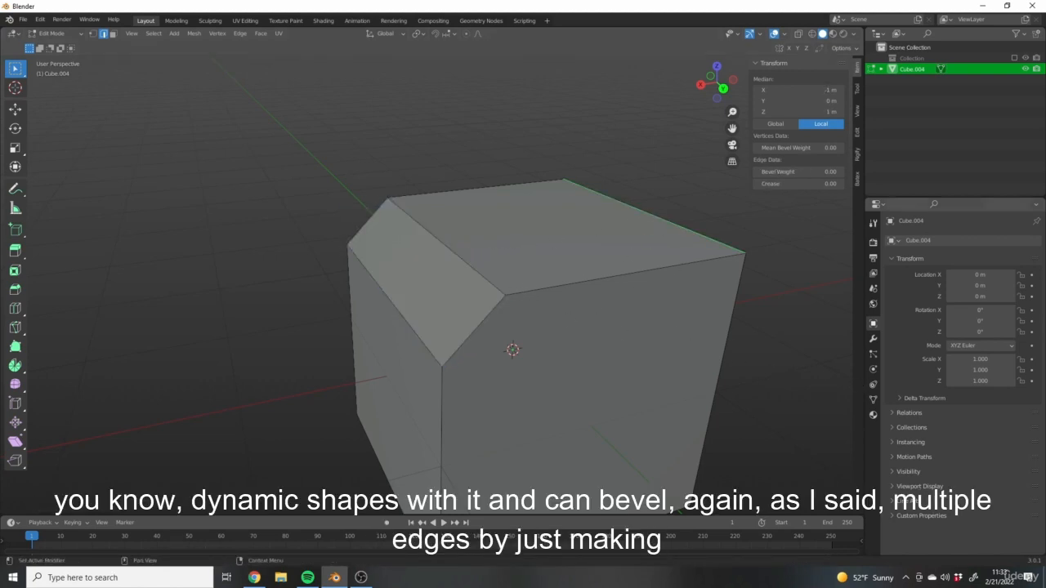
# Bevel the two top edges meeting at the unbeveled corner, together with that corner's vertical edge, by about 0.2 m.
pyautogui.keyDown('shift'); pyautogui.moveTo(646, 290); pyautogui.dragTo(553, 250, button='middle'); pyautogui.keyUp('shift')
pyautogui.keyDown('shift'); pyautogui.click(598, 241); pyautogui.keyUp('shift')
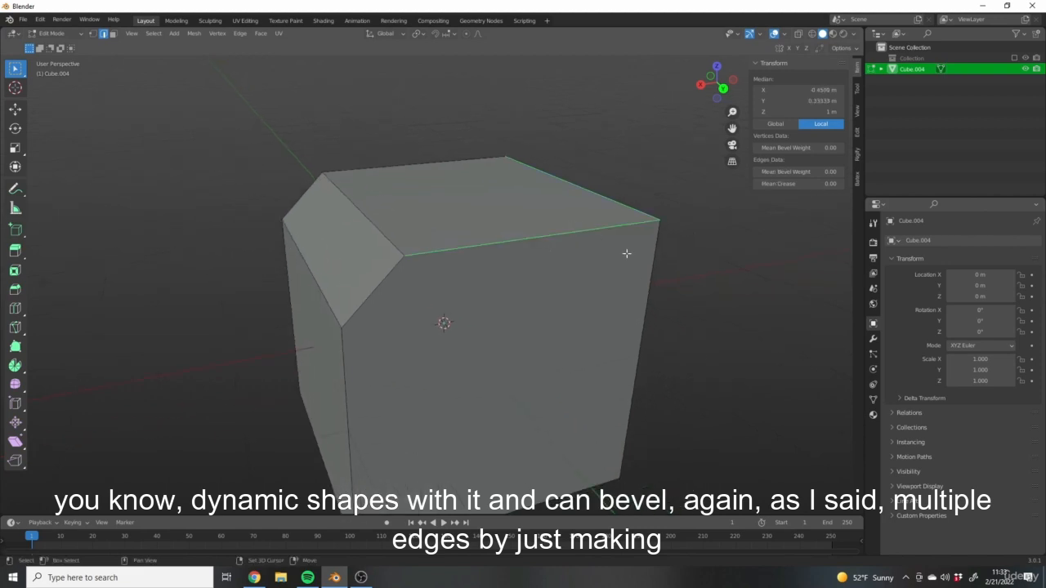
pyautogui.keyDown('shift'); pyautogui.click(648, 269); pyautogui.keyUp('shift')
pyautogui.moveTo(693, 271); pyautogui.dragTo(616, 224, button='middle')
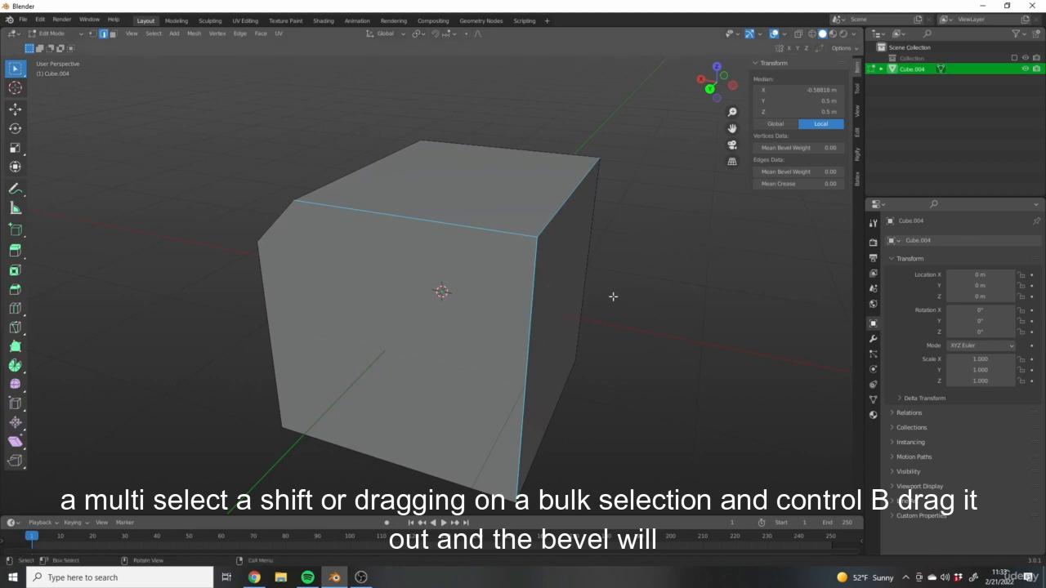
pyautogui.hotkey('ctrl', 'b')
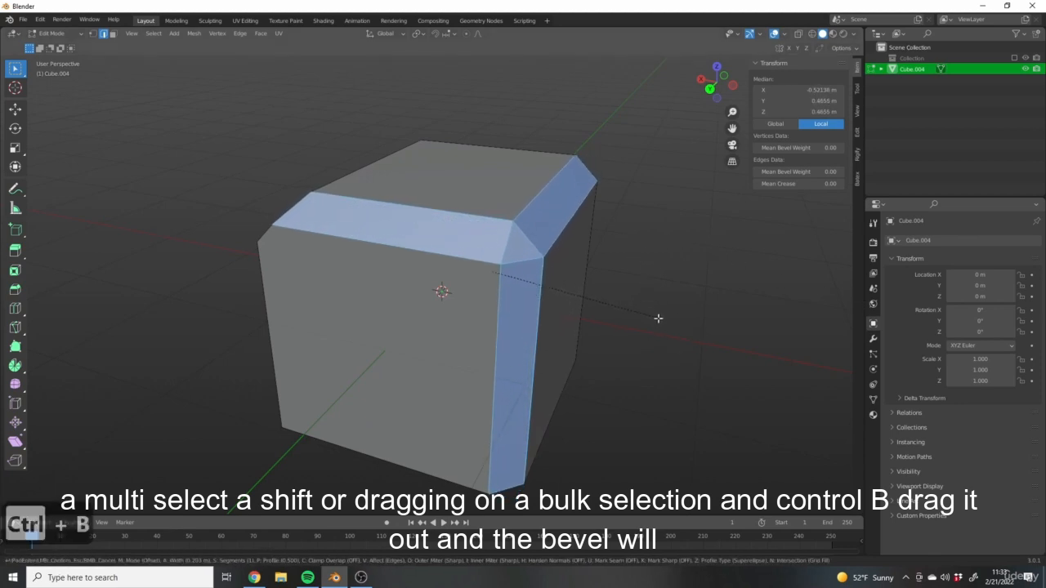
pyautogui.click(660, 316)
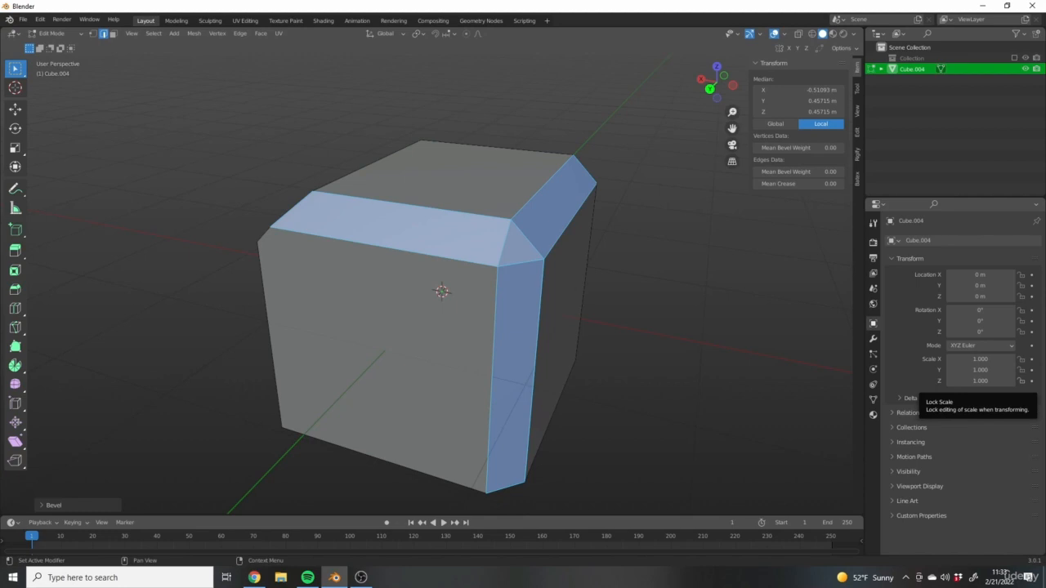
# Return to Object Mode and delete the beveled cube.
pyautogui.scroll(-3, 605, 245)
pyautogui.moveTo(604, 245); pyautogui.dragTo(383, 263, button='middle')
pyautogui.press('Tab')
pyautogui.press('x')
pyautogui.scroll(4, 384, 263)
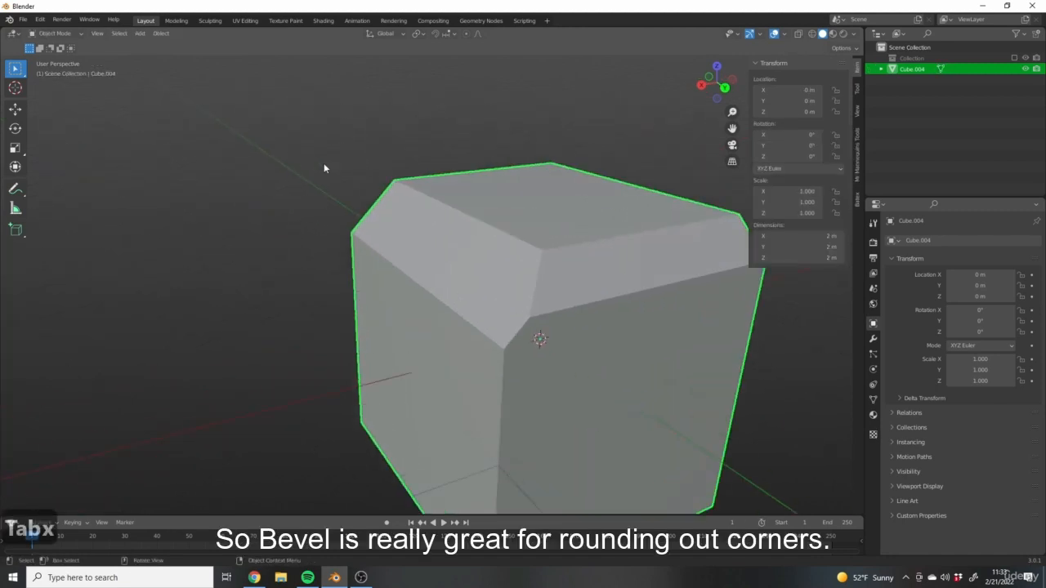
pyautogui.press('x')
pyautogui.click(490, 253)
# Add a new cube mesh to the scene.
pyautogui.hotkey('shift', 'a')
pyautogui.moveTo(460, 262)
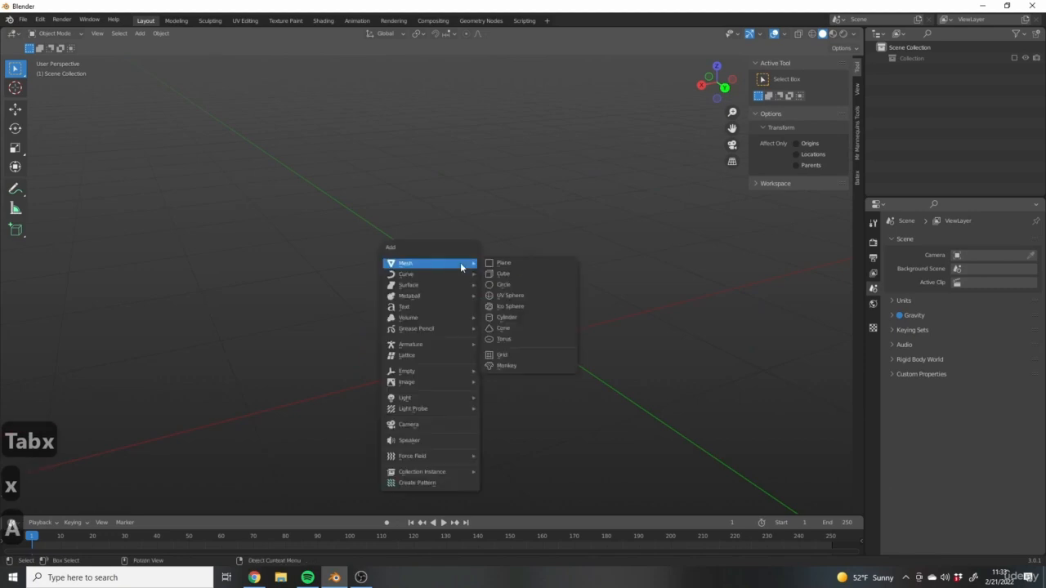
pyautogui.click(526, 274)
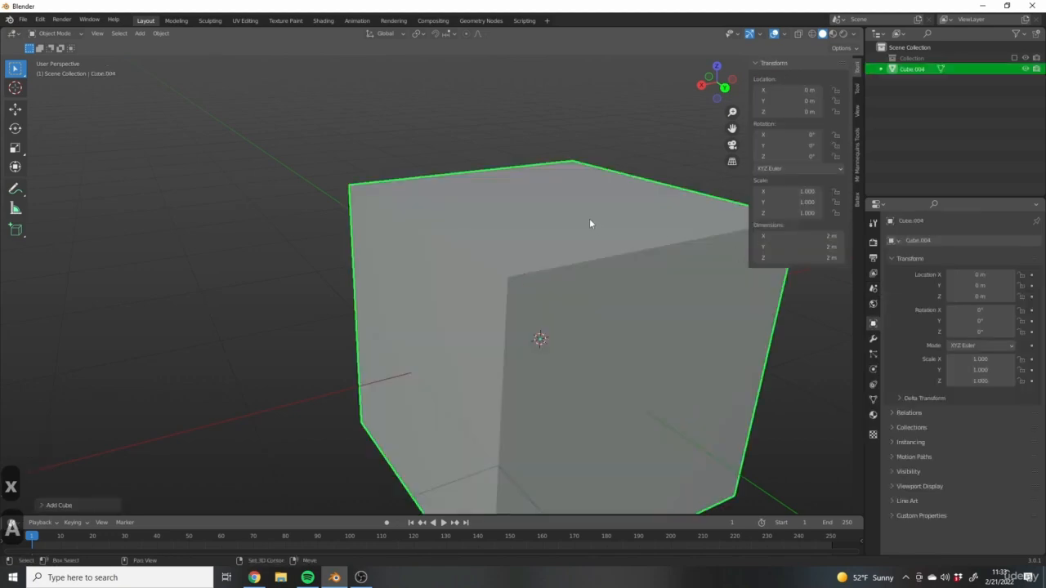
# In Edit Mode, bevel all edges of the new cube at once with a width of about 0.12 m.
pyautogui.moveTo(590, 223)
pyautogui.mouseDown(button='middle')
pyautogui.moveTo(581, 233)
pyautogui.moveTo(553, 210)
pyautogui.moveTo(596, 229)
pyautogui.mouseUp(button='middle')
pyautogui.scroll(-2, 598, 217)
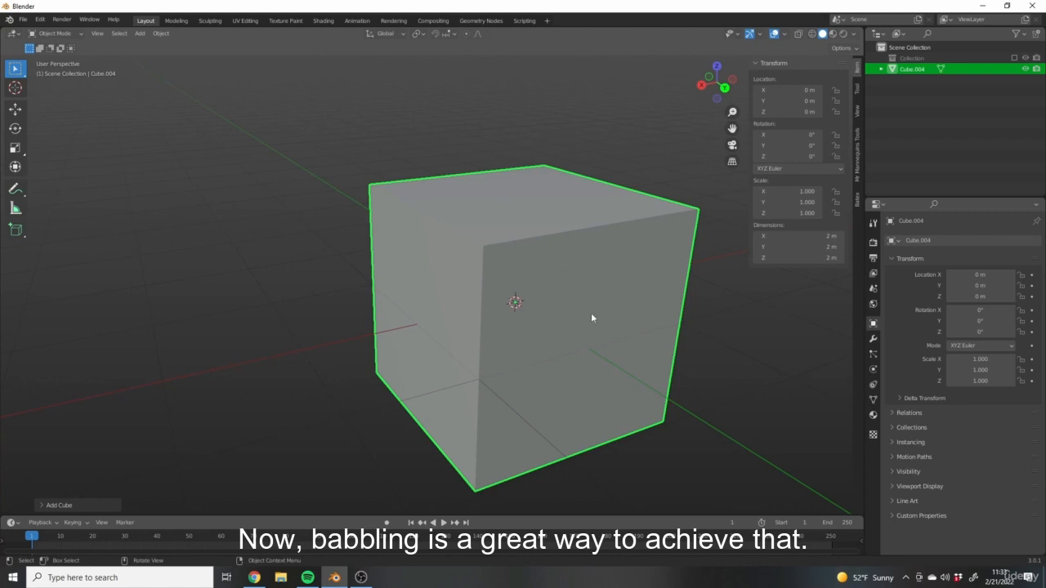
pyautogui.moveTo(590, 318); pyautogui.dragTo(556, 279, button='middle')
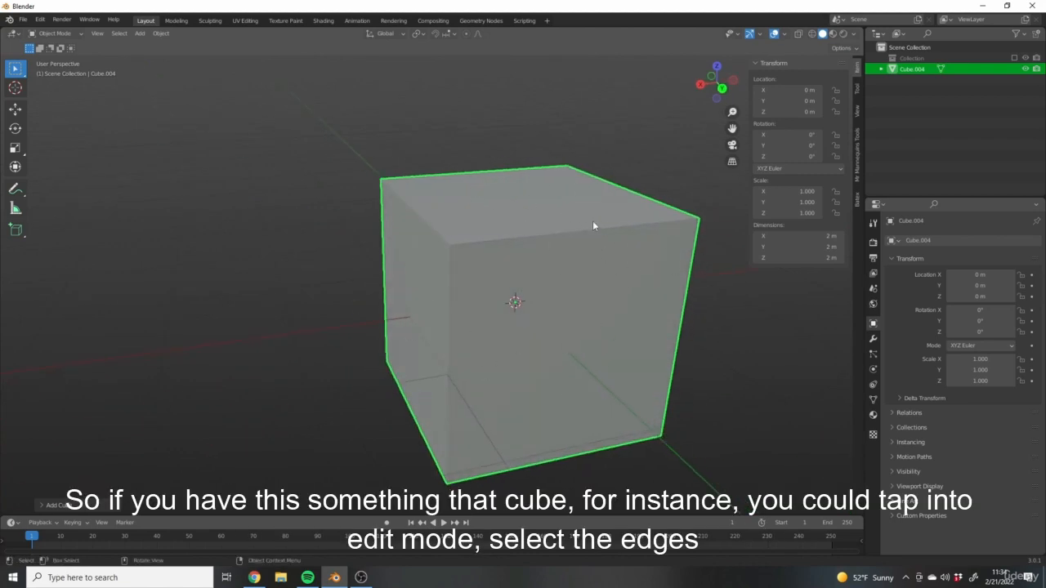
pyautogui.press('Tab')
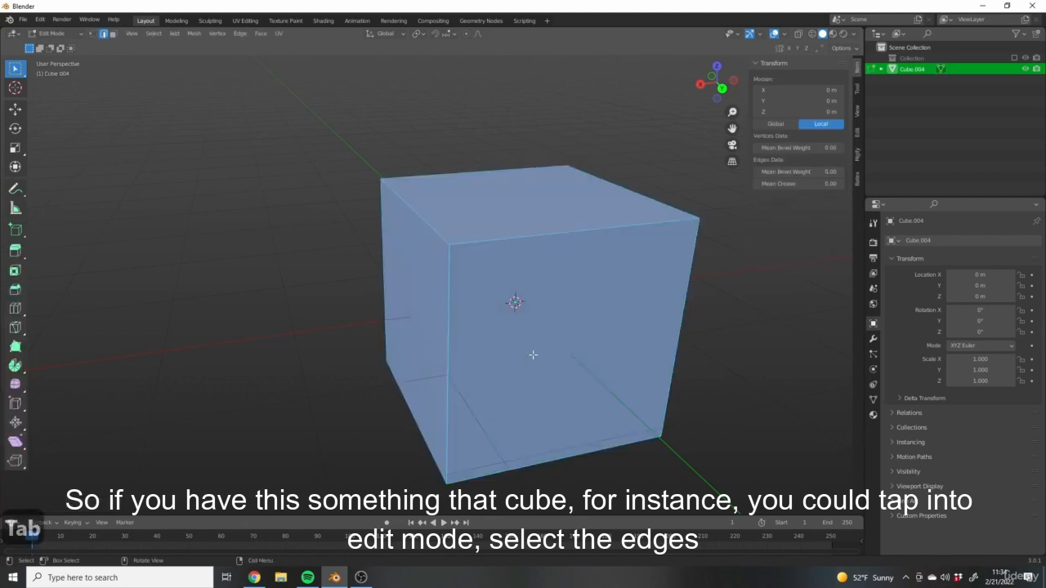
pyautogui.moveTo(572, 206); pyautogui.dragTo(564, 218, button='middle')
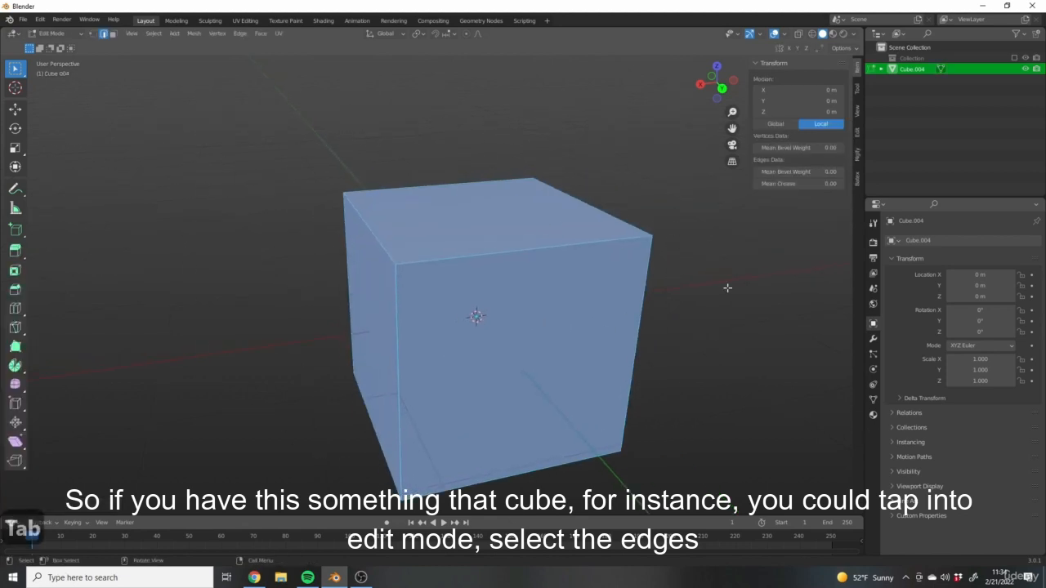
pyautogui.moveTo(687, 311); pyautogui.dragTo(401, 93, button='middle')
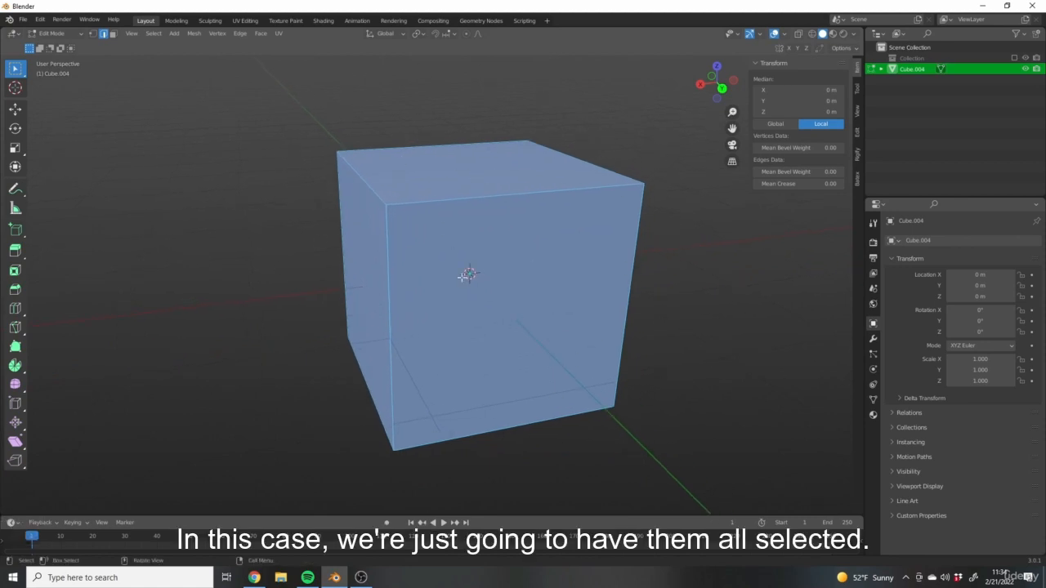
pyautogui.scroll(2, 463, 276)
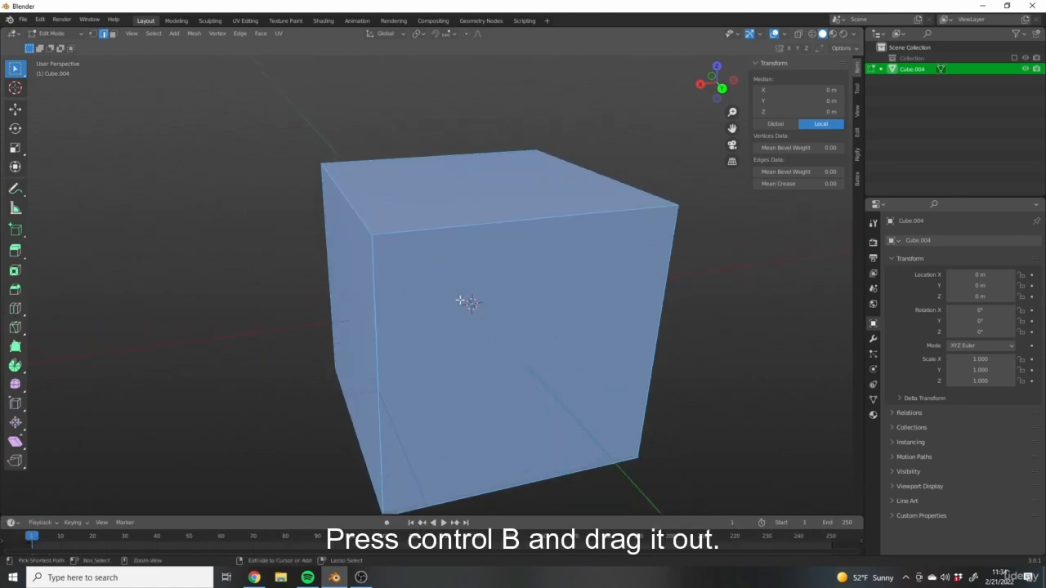
pyautogui.hotkey('ctrl', 'b')
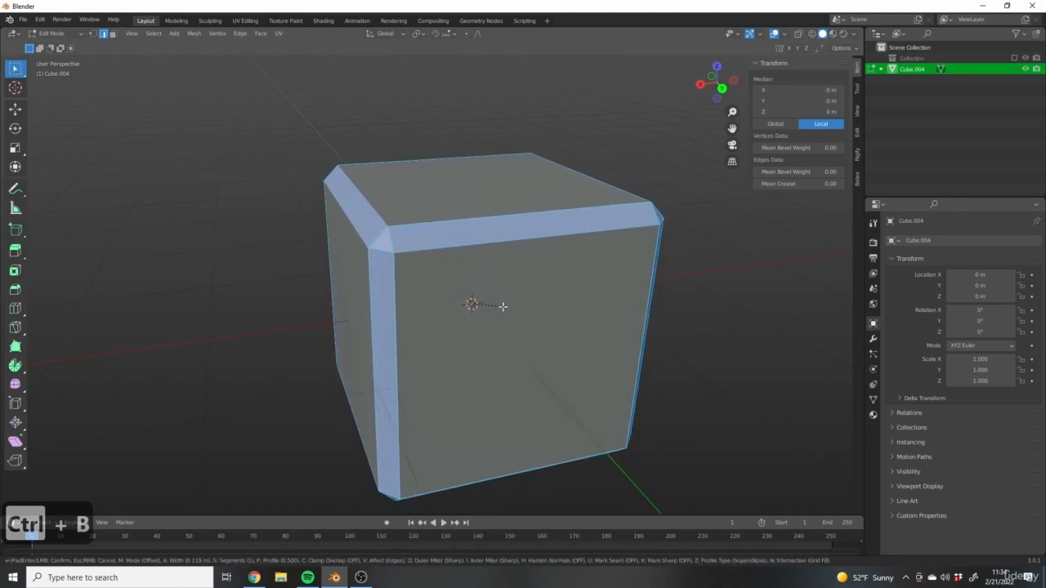
pyautogui.click(503, 306)
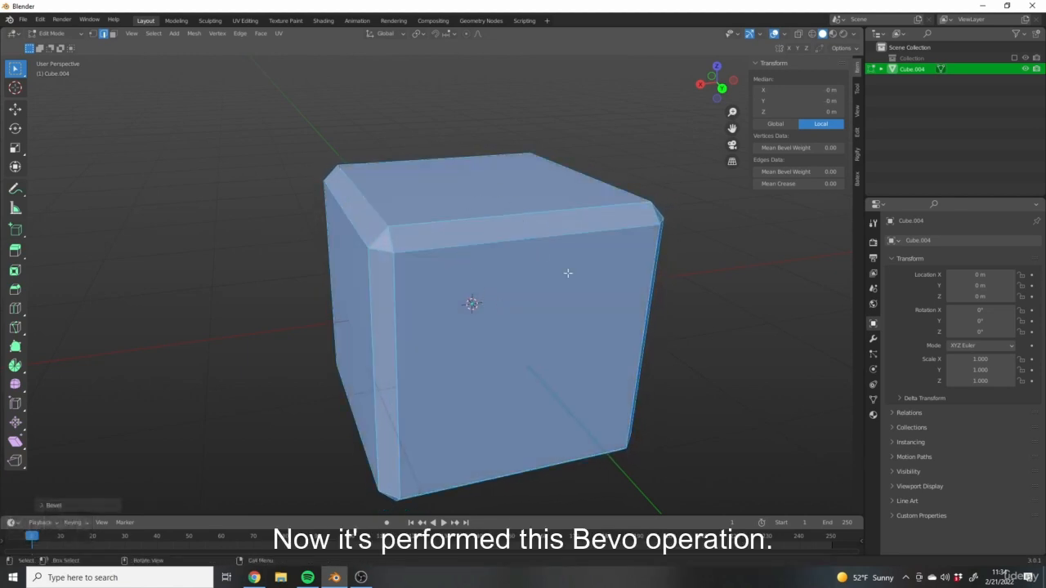
# Inspect the flat beveled corners and expand the adjustable settings of the last Bevel operation.
pyautogui.moveTo(354, 257); pyautogui.dragTo(279, 195, button='middle')
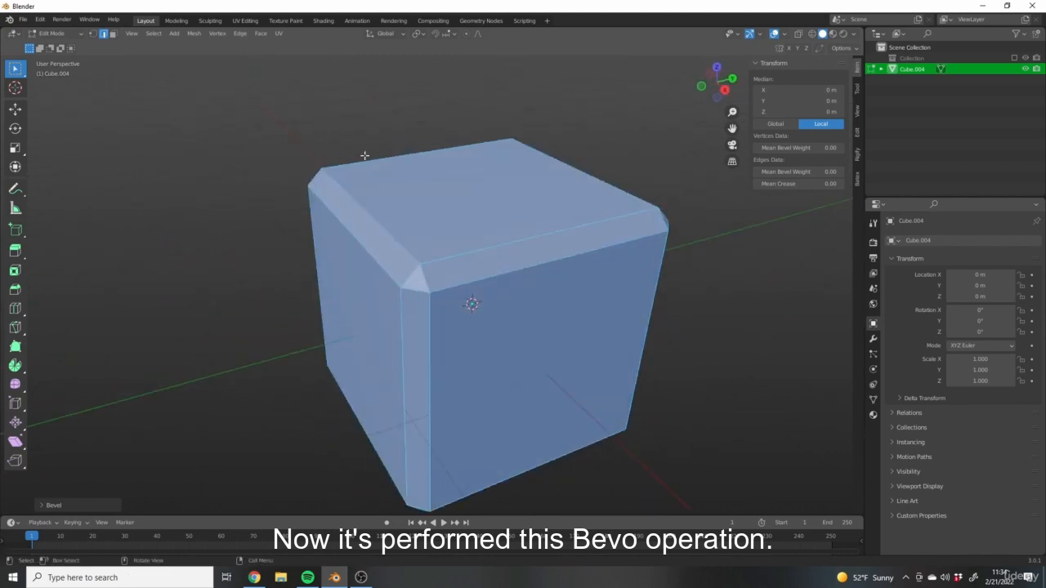
pyautogui.moveTo(364, 156); pyautogui.dragTo(461, 110, button='middle')
pyautogui.scroll(3, 327, 183)
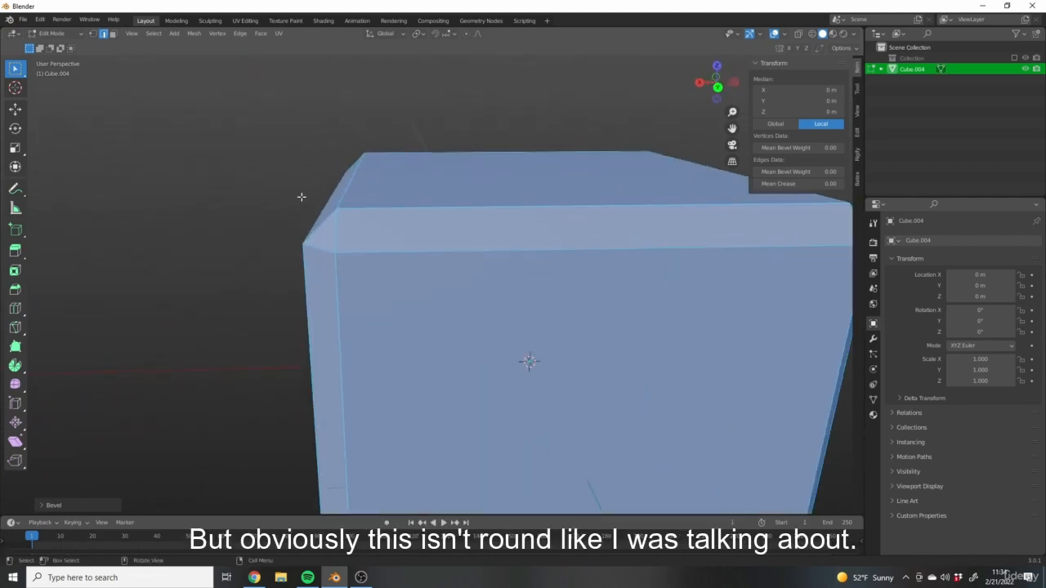
pyautogui.scroll(-3, 490, 166)
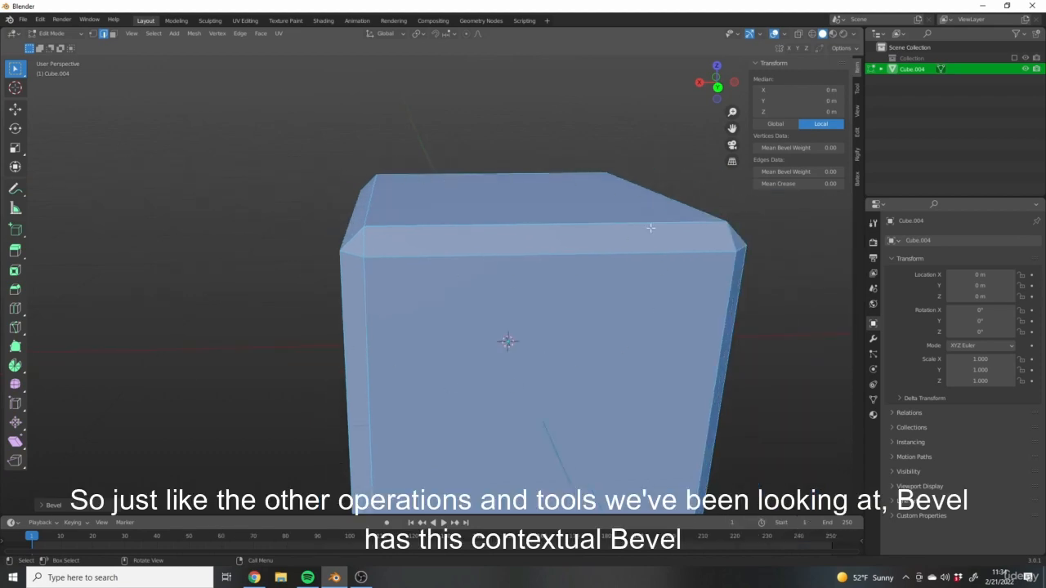
pyautogui.click(38, 504)
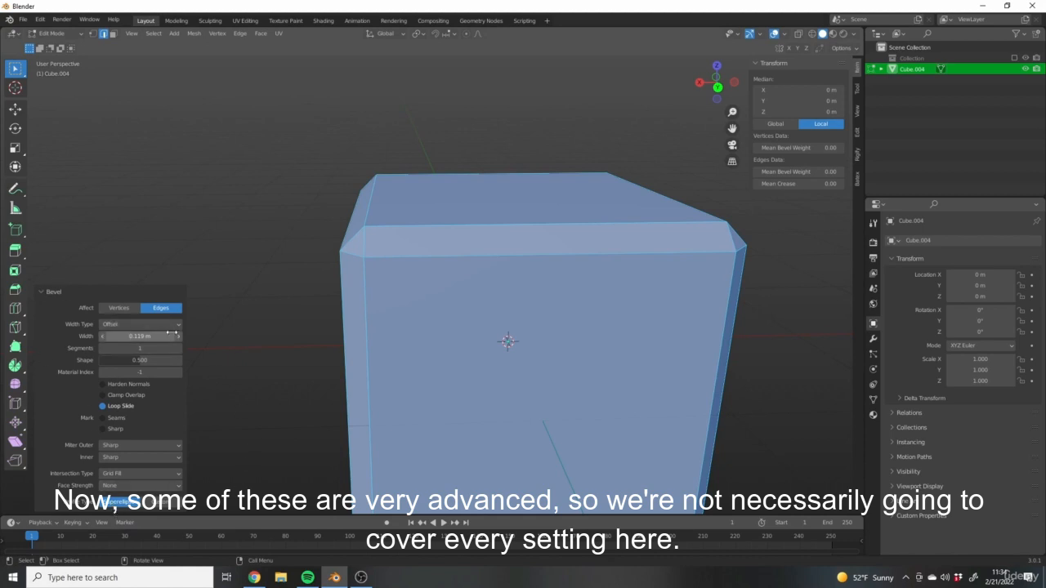
# Set the bevel's number of segments to 4 to round the cube's edges.
pyautogui.scroll(-4, 602, 353)
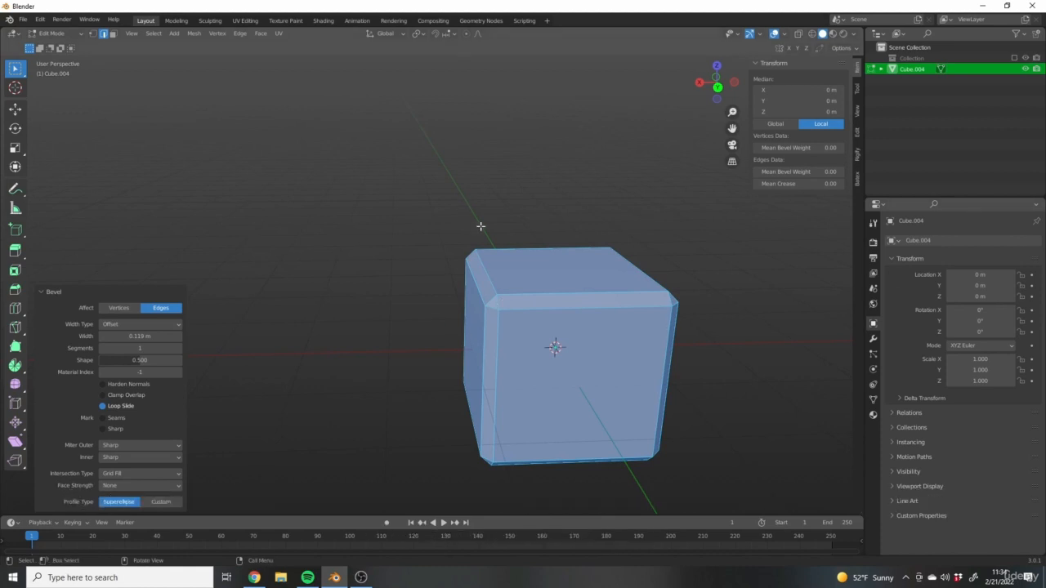
pyautogui.scroll(3, 707, 380)
pyautogui.moveTo(707, 380); pyautogui.dragTo(326, 405, button='middle')
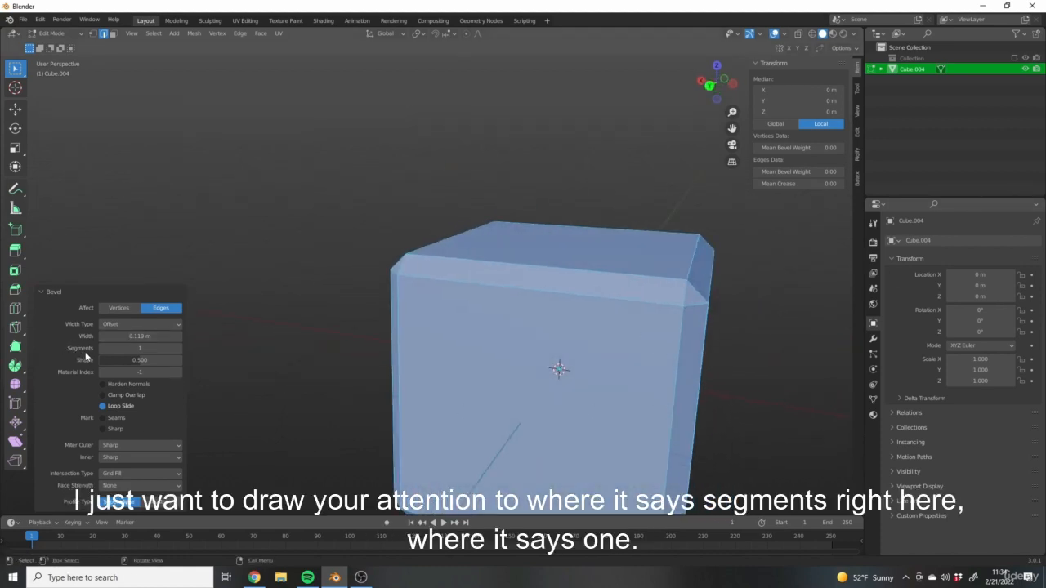
pyautogui.moveTo(569, 341); pyautogui.dragTo(523, 342, button='middle')
pyautogui.scroll(1, 174, 353)
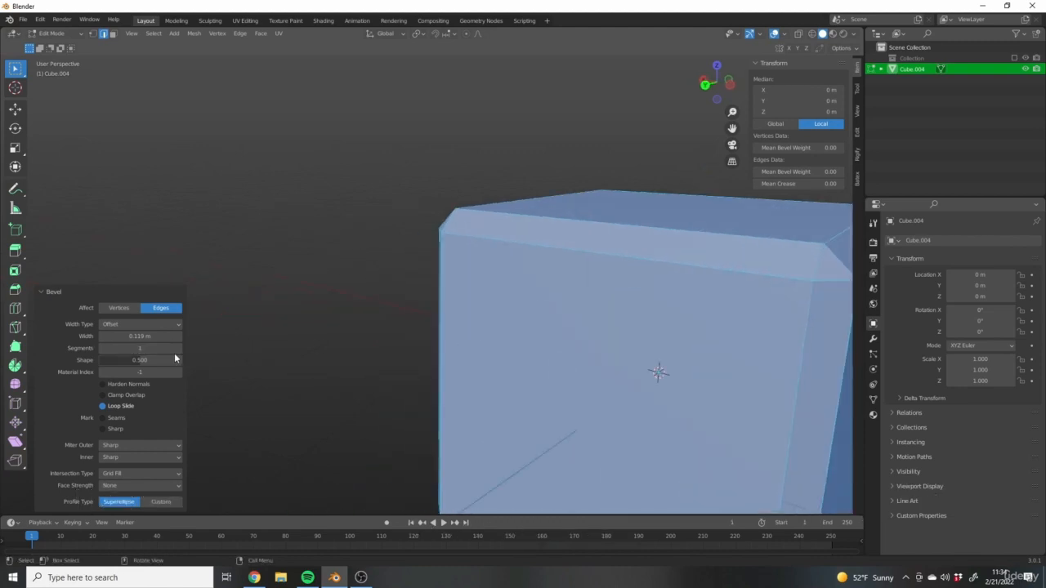
pyautogui.scroll(-1, 441, 357)
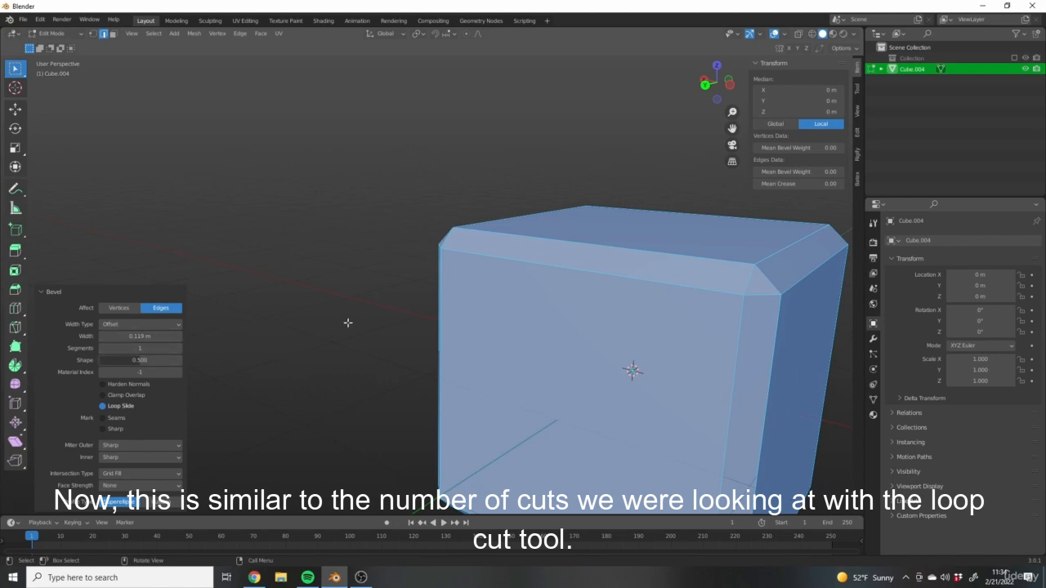
pyautogui.scroll(2, 278, 348)
pyautogui.click(178, 348)
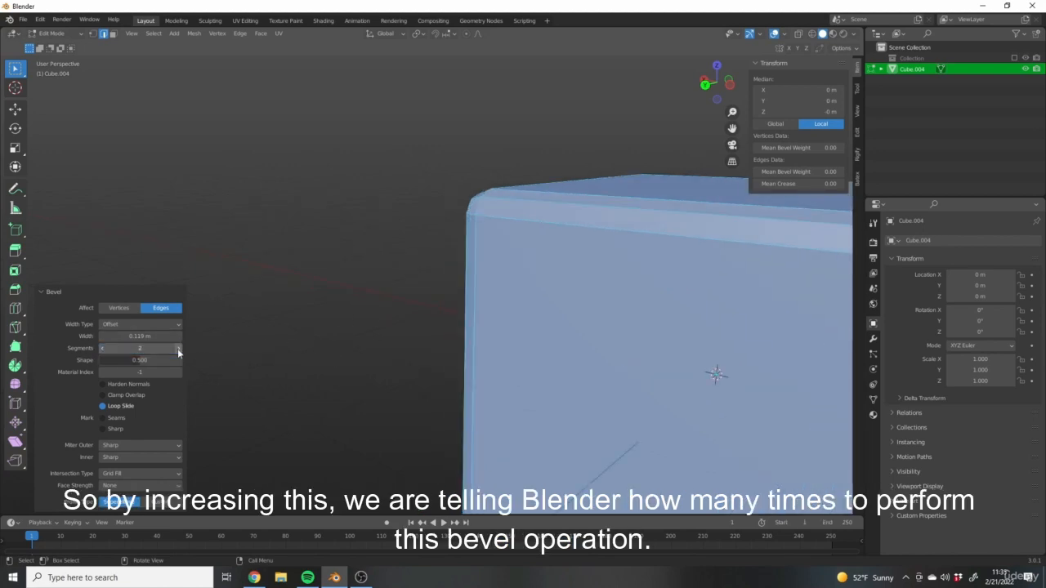
pyautogui.click(178, 348)
pyautogui.click(177, 348)
# Examine the cube's rounded edges and corners up close from several angles.
pyautogui.scroll(-2, 483, 243)
pyautogui.moveTo(483, 243); pyautogui.dragTo(505, 317, button='middle')
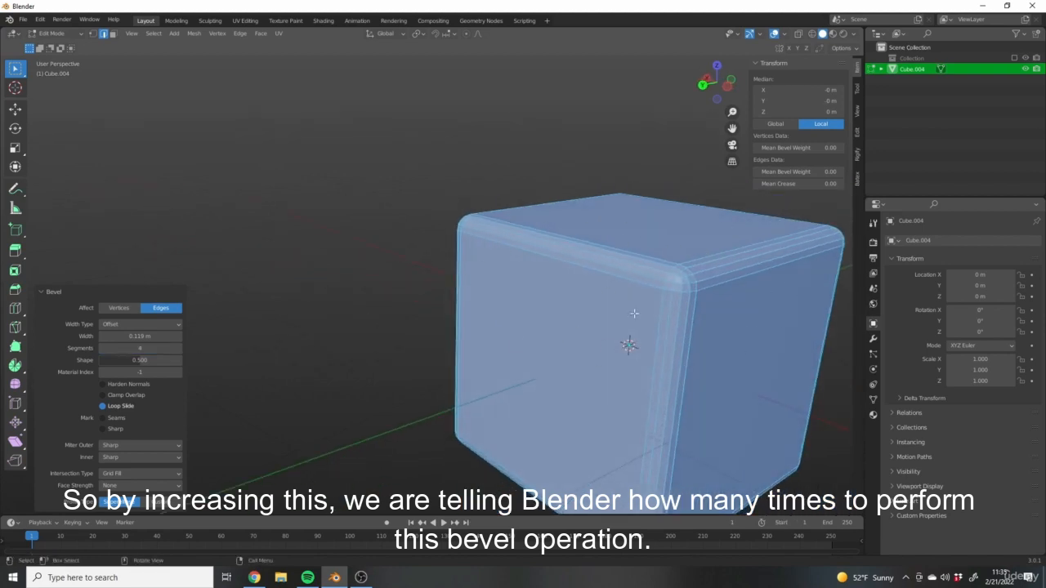
pyautogui.moveTo(634, 313); pyautogui.dragTo(590, 343, button='middle')
pyautogui.scroll(4, 493, 252)
pyautogui.moveTo(493, 252); pyautogui.dragTo(490, 312, button='middle')
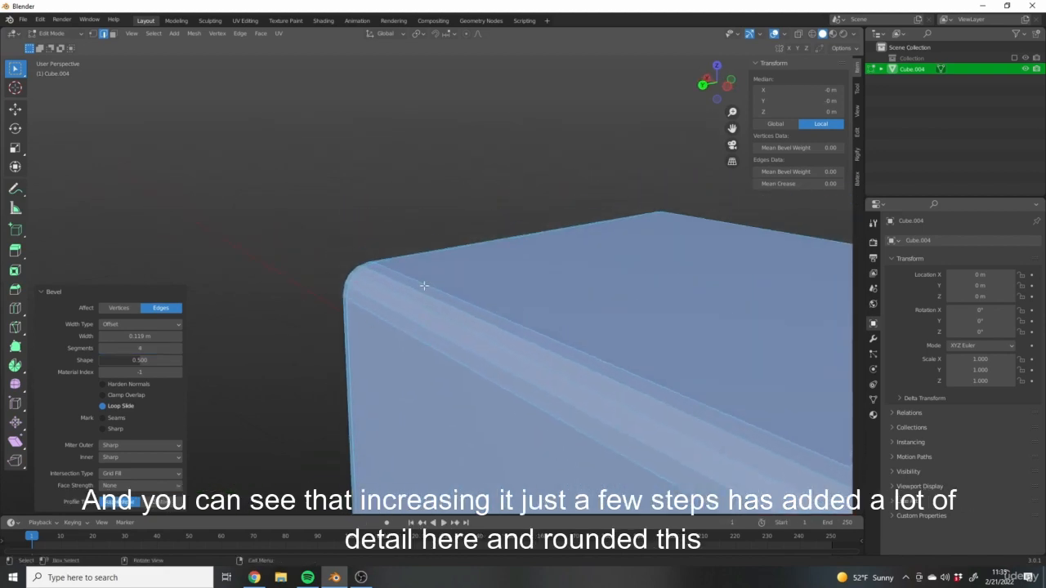
pyautogui.moveTo(424, 286); pyautogui.dragTo(482, 353, button='middle')
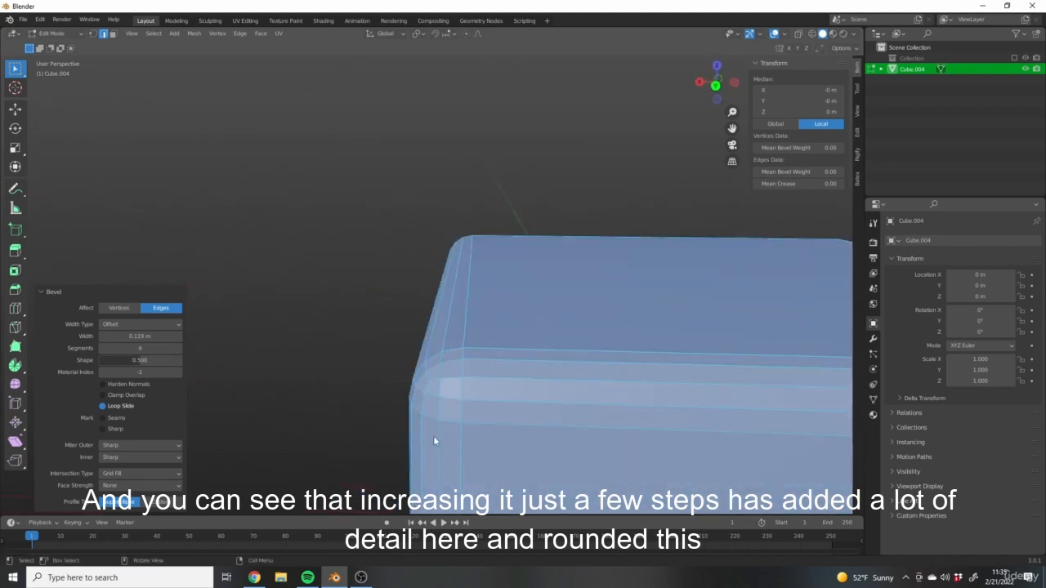
pyautogui.moveTo(515, 282); pyautogui.dragTo(451, 254, button='middle')
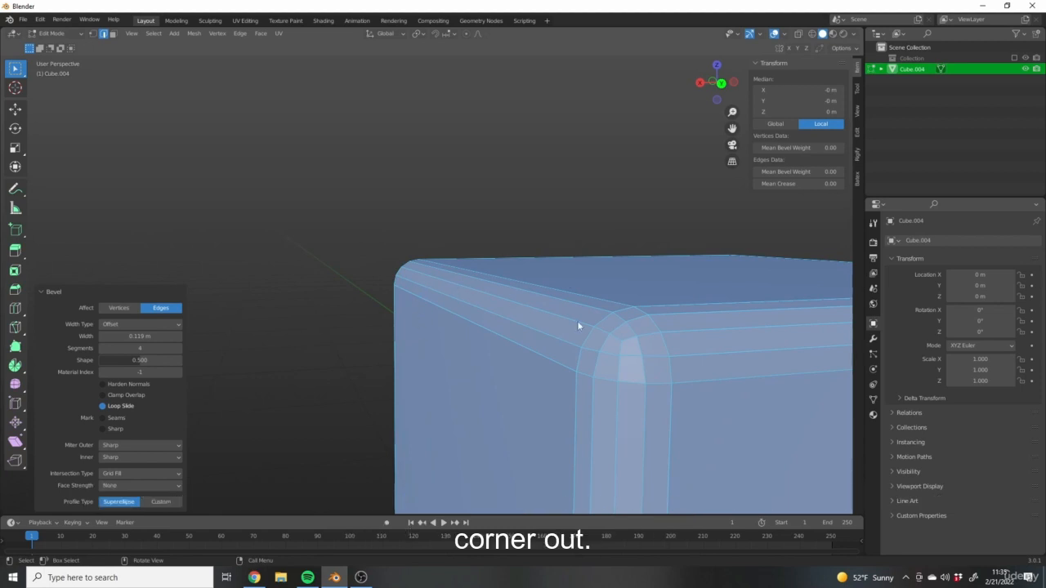
pyautogui.keyDown('shift'); pyautogui.moveTo(581, 324); pyautogui.dragTo(490, 290, button='middle'); pyautogui.keyUp('shift')
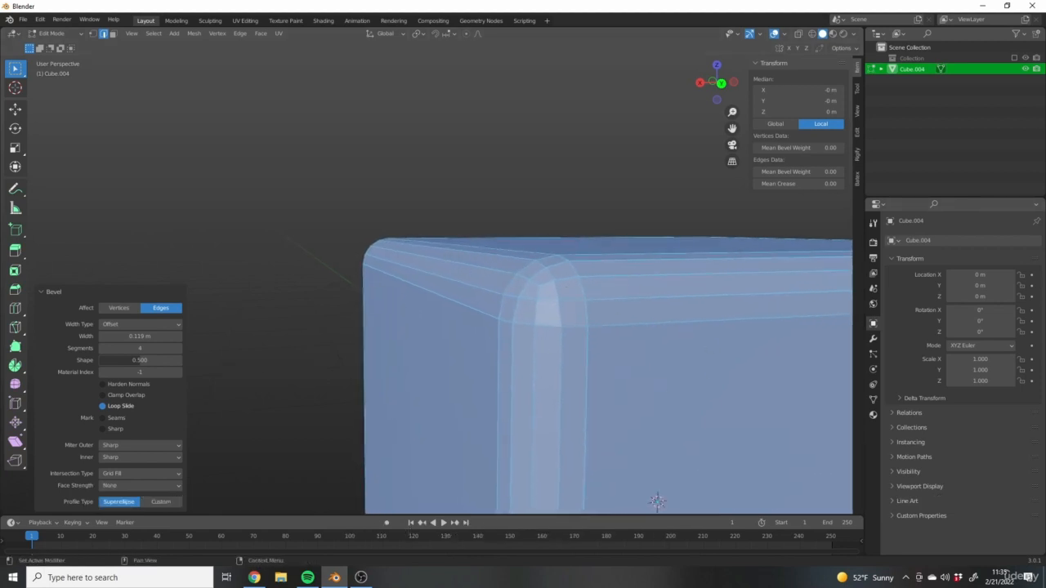
pyautogui.moveTo(621, 311); pyautogui.dragTo(572, 224, button='middle')
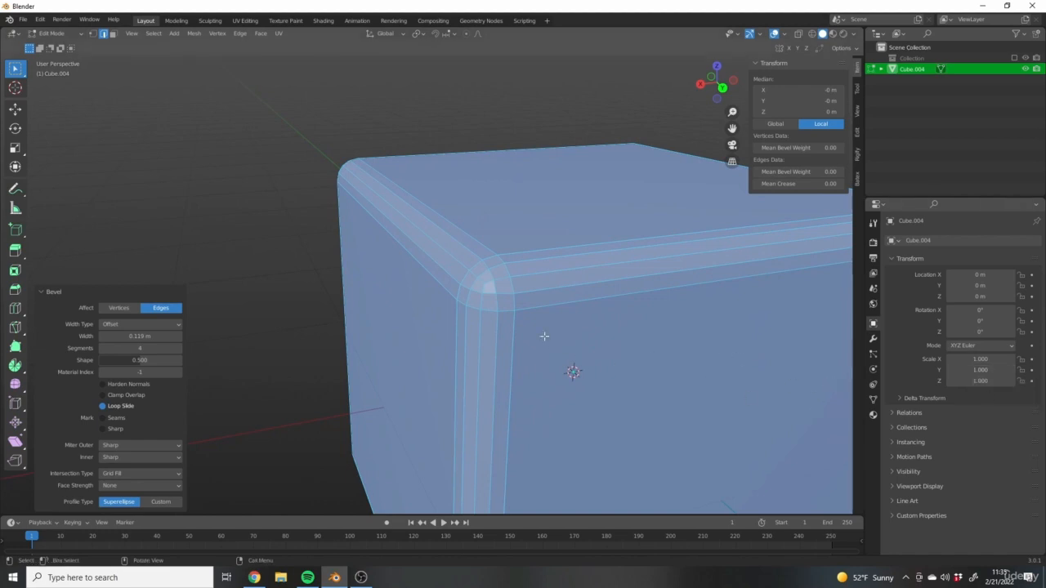
# Return to Object Mode and apply smooth shading to the beveled cube, checking its softened edges.
pyautogui.moveTo(544, 336); pyautogui.dragTo(473, 254, button='middle')
pyautogui.press('Tab')
pyautogui.scroll(-3, 510, 389)
pyautogui.moveTo(510, 389); pyautogui.dragTo(489, 298, button='middle')
pyautogui.moveTo(589, 335); pyautogui.dragTo(520, 261, button='middle')
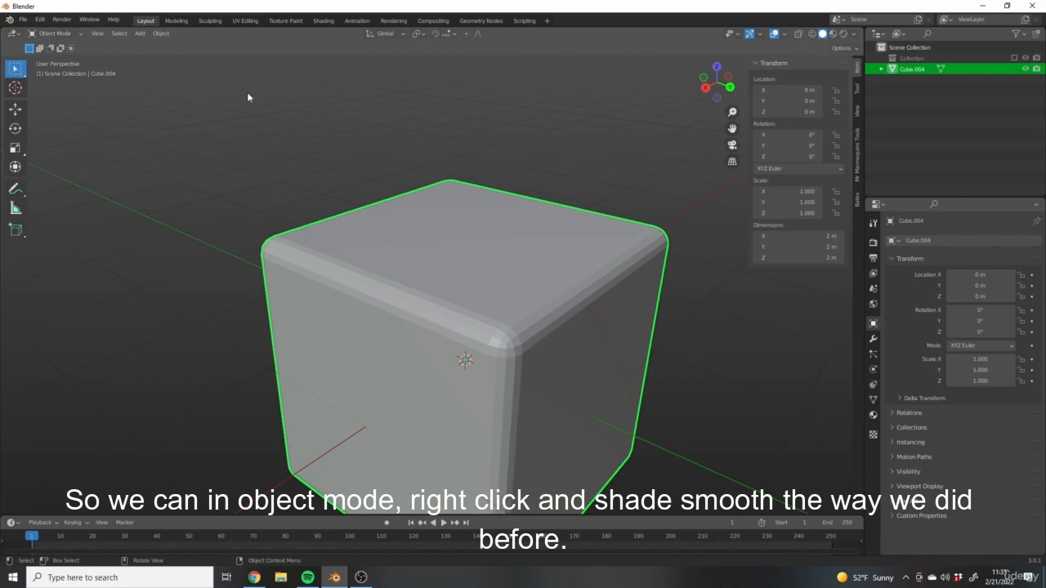
pyautogui.rightClick(499, 273)
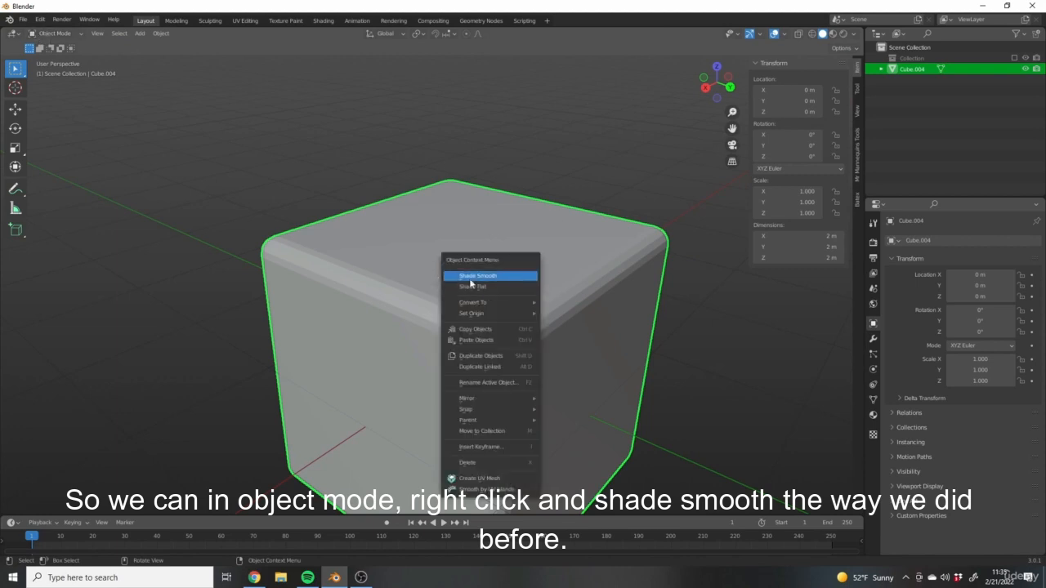
pyautogui.click(482, 278)
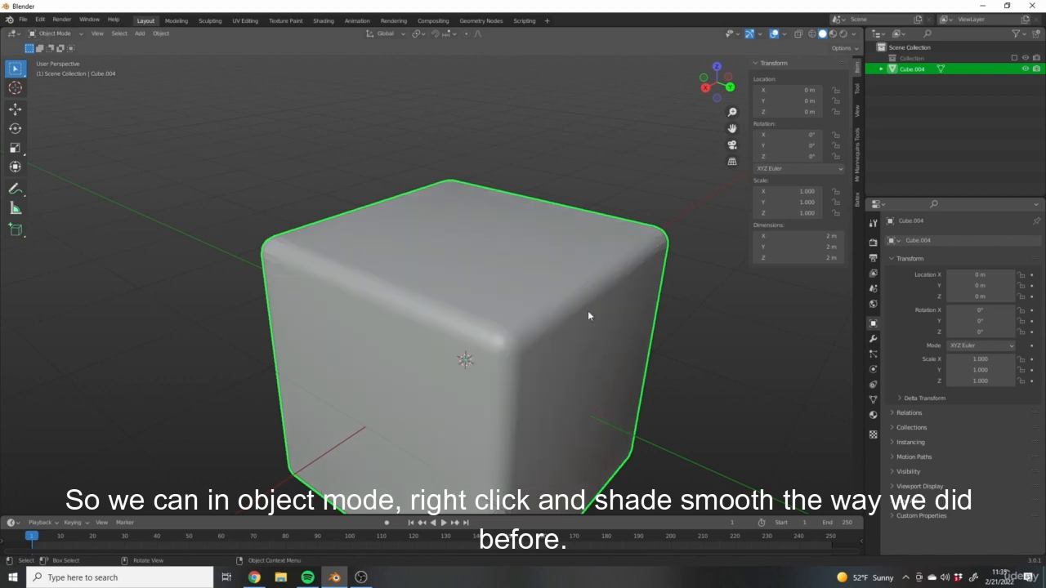
pyautogui.moveTo(588, 316); pyautogui.dragTo(477, 292, button='middle')
pyautogui.moveTo(329, 281); pyautogui.dragTo(607, 310, button='middle')
pyautogui.moveTo(385, 256); pyautogui.dragTo(534, 332, button='middle')
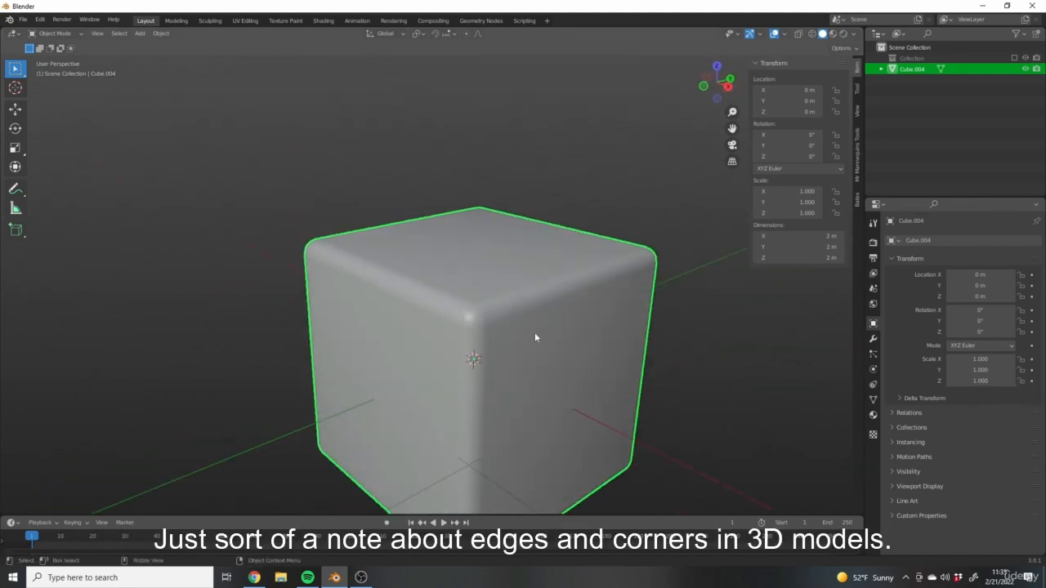
# Delete the smoothed cube and add a new default 2 m cube mesh in its place.
pyautogui.press('x')
pyautogui.click(549, 347)
pyautogui.hotkey('shift', 'a')
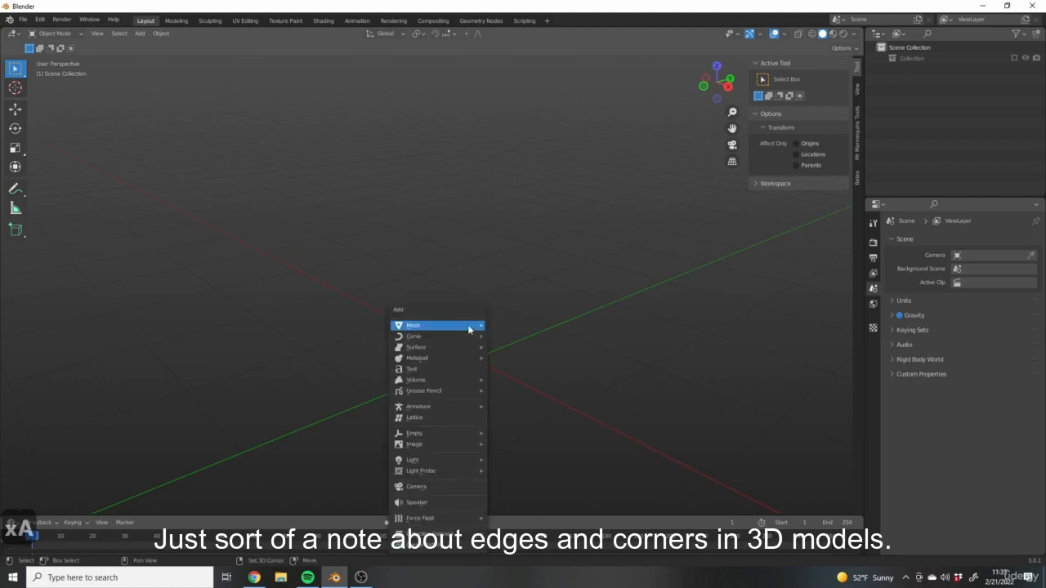
pyautogui.moveTo(472, 327)
pyautogui.click(519, 343)
pyautogui.scroll(-2, 578, 319)
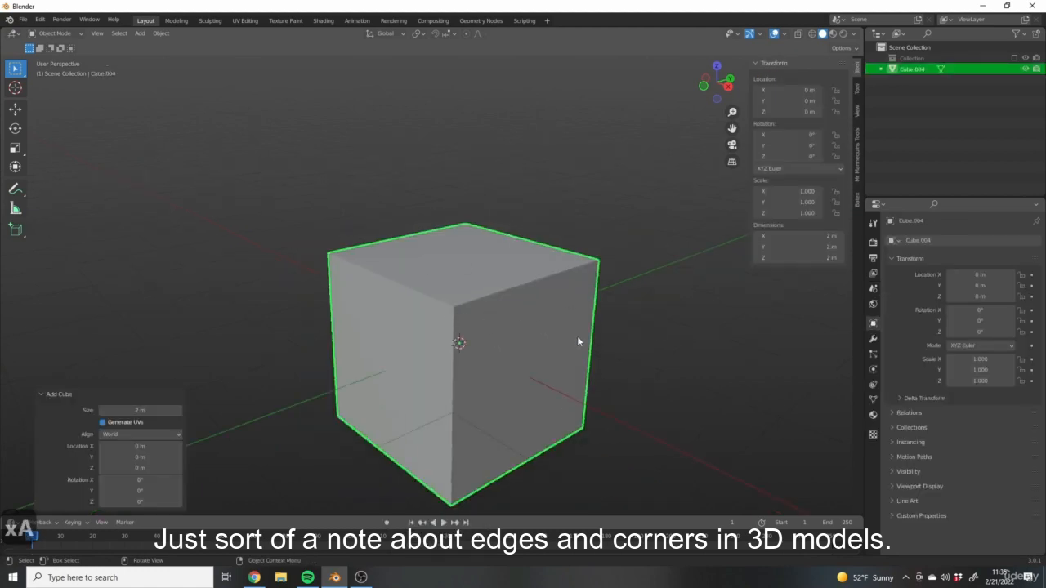
# Examine the new cube's unbeveled edges and corners up close and from several angles.
pyautogui.keyDown('shift'); pyautogui.moveTo(622, 349); pyautogui.dragTo(586, 337, button='middle'); pyautogui.keyUp('shift')
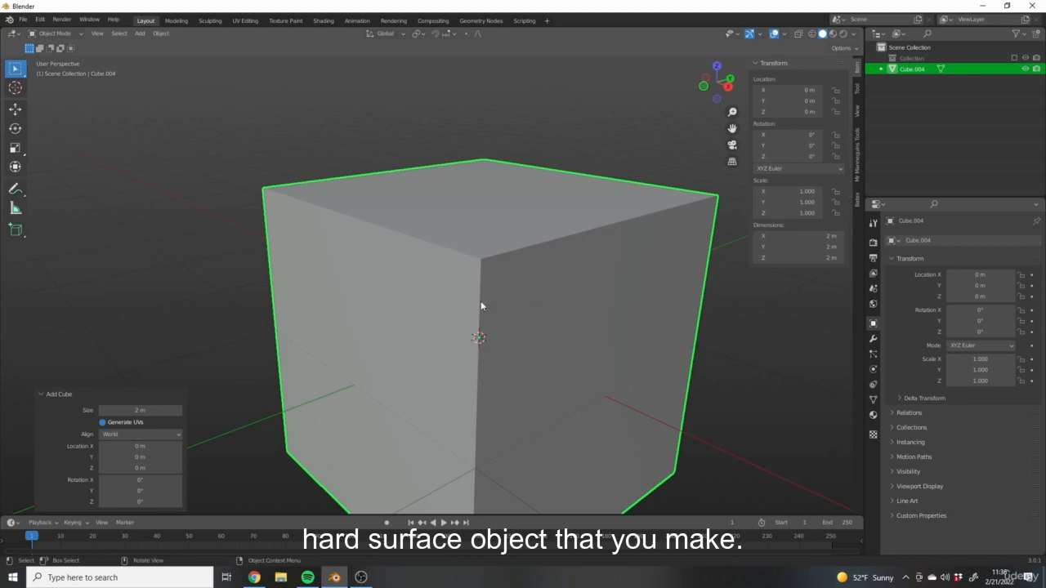
pyautogui.moveTo(530, 308); pyautogui.dragTo(564, 262, button='middle')
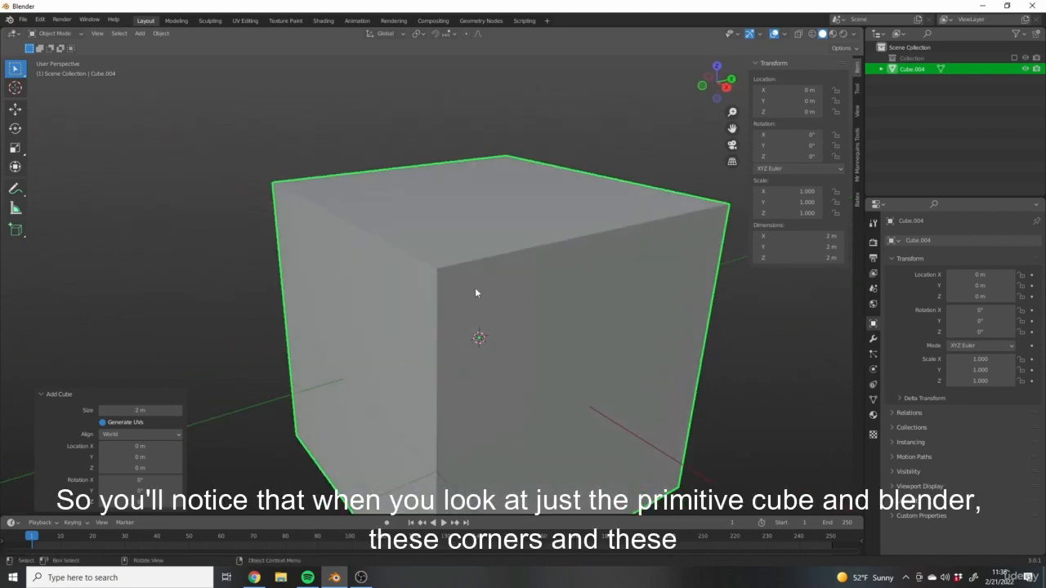
pyautogui.scroll(2, 483, 294)
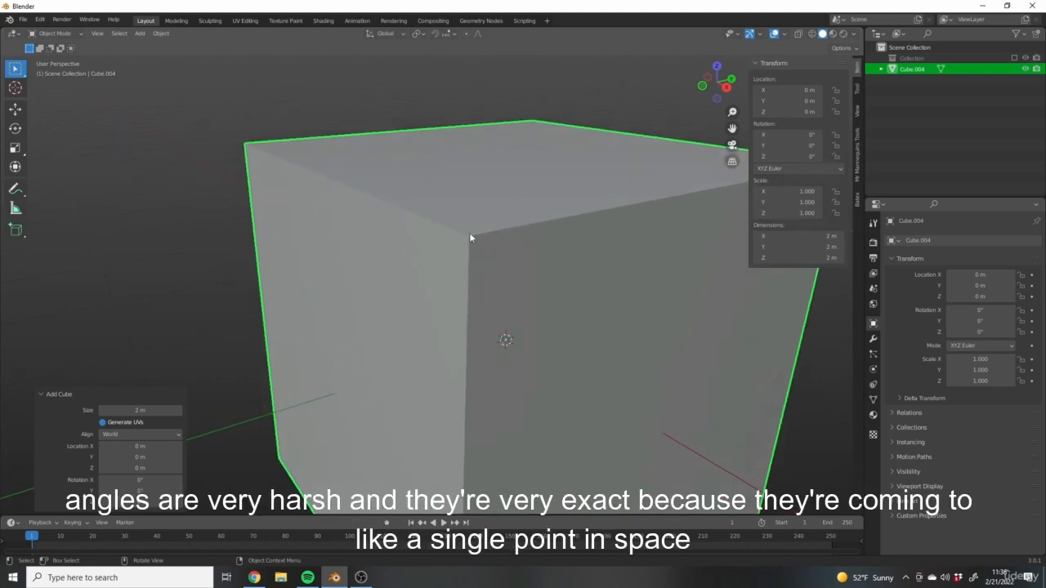
pyautogui.scroll(6, 468, 313)
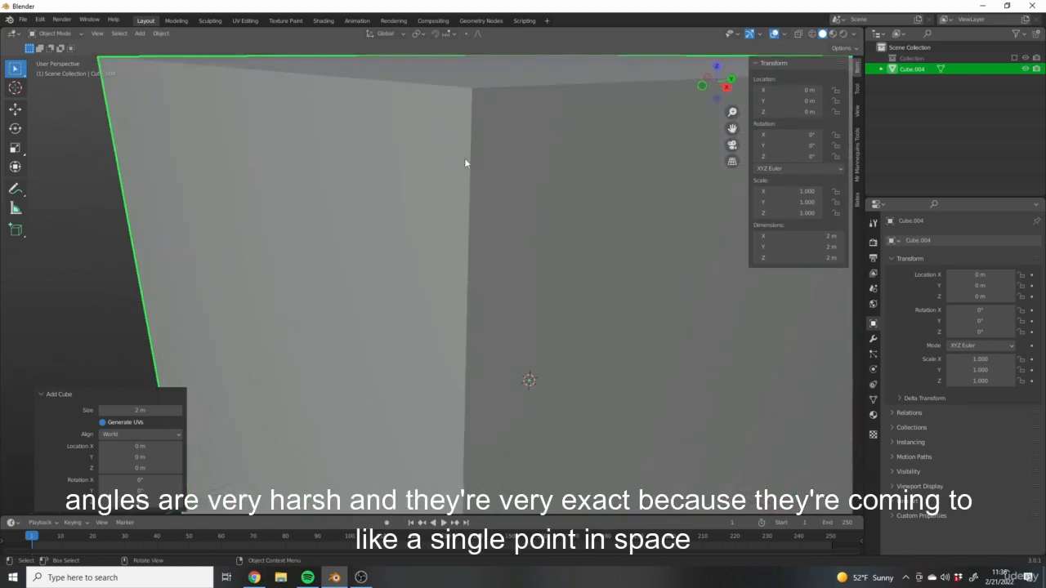
pyautogui.moveTo(478, 323); pyautogui.dragTo(508, 279, button='middle')
pyautogui.moveTo(580, 191); pyautogui.dragTo(571, 210, button='middle')
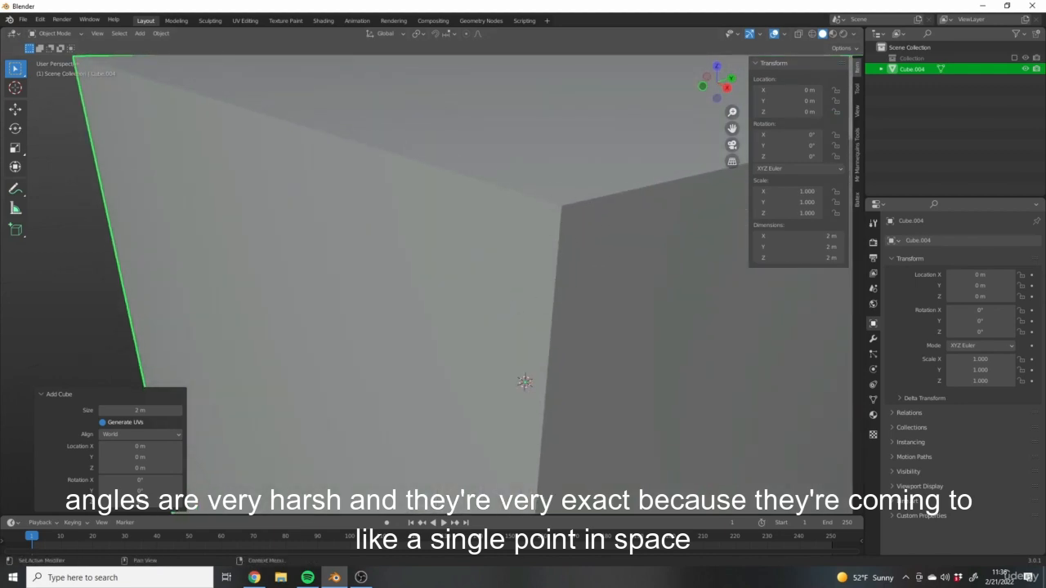
pyautogui.scroll(-7, 502, 244)
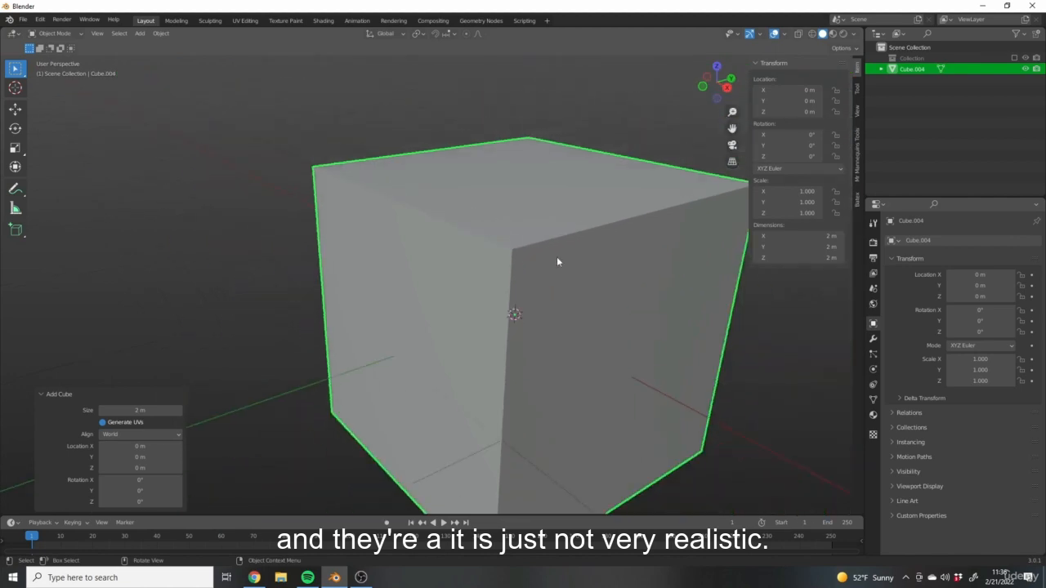
pyautogui.keyDown('shift'); pyautogui.moveTo(555, 272); pyautogui.dragTo(551, 273, button='middle'); pyautogui.keyUp('shift')
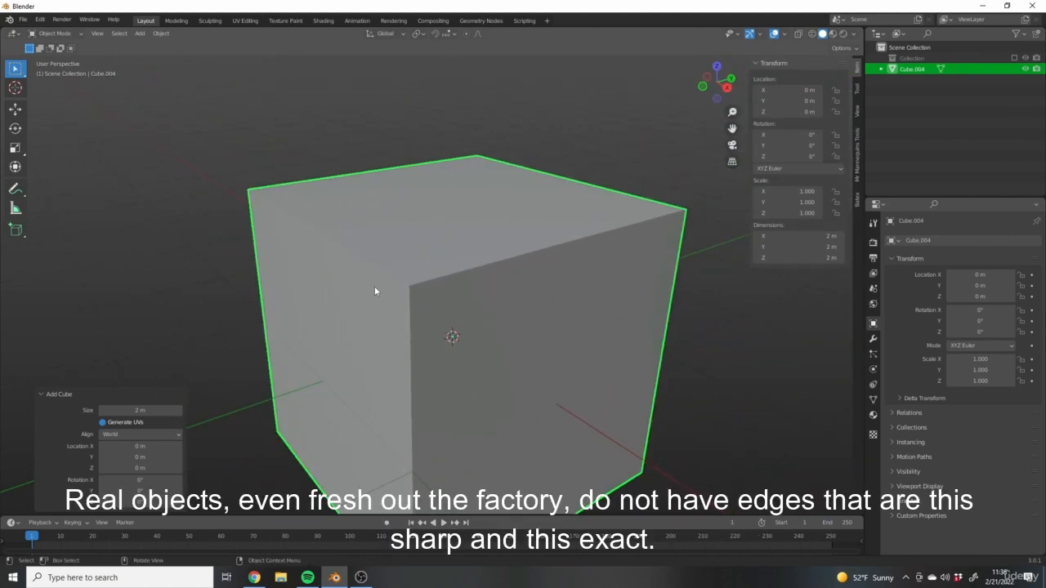
pyautogui.moveTo(375, 290); pyautogui.dragTo(438, 297, button='middle')
pyautogui.scroll(2, 513, 257)
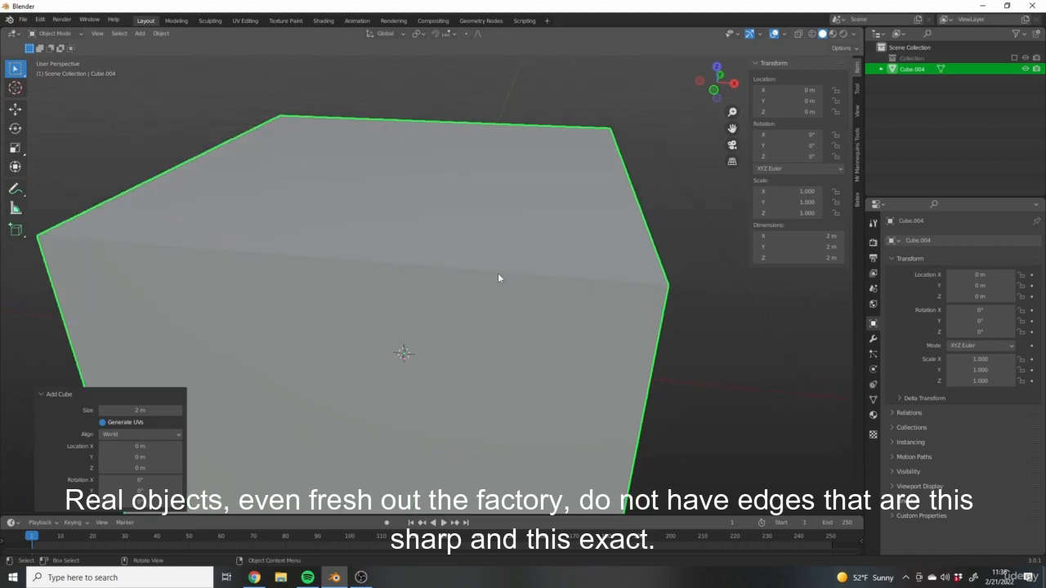
pyautogui.moveTo(648, 248); pyautogui.dragTo(574, 245, button='middle')
pyautogui.keyDown('shift'); pyautogui.moveTo(477, 223); pyautogui.dragTo(385, 248, button='middle'); pyautogui.keyUp('shift')
pyautogui.scroll(-2, 526, 269)
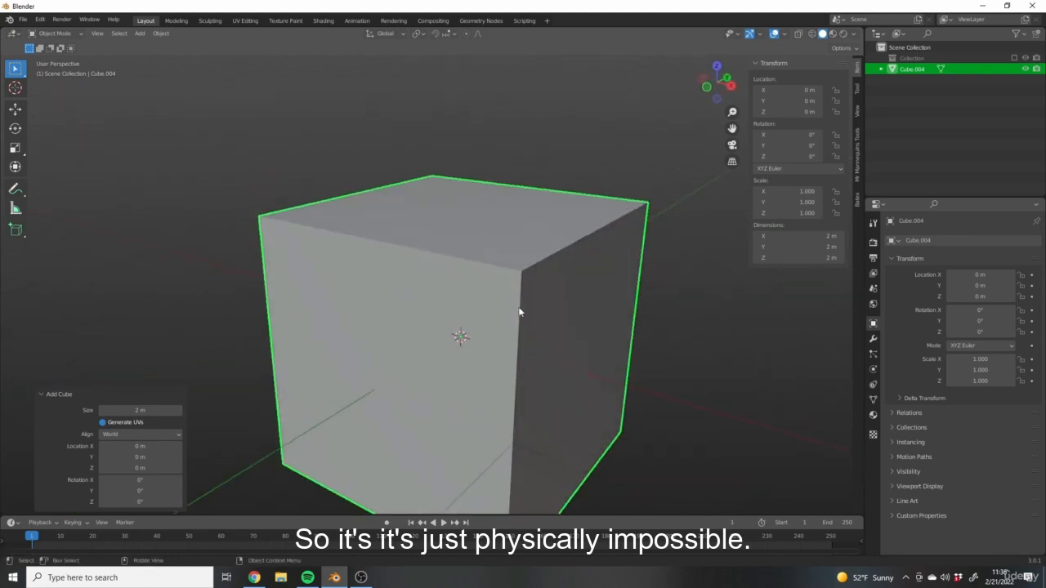
pyautogui.scroll(-2, 589, 302)
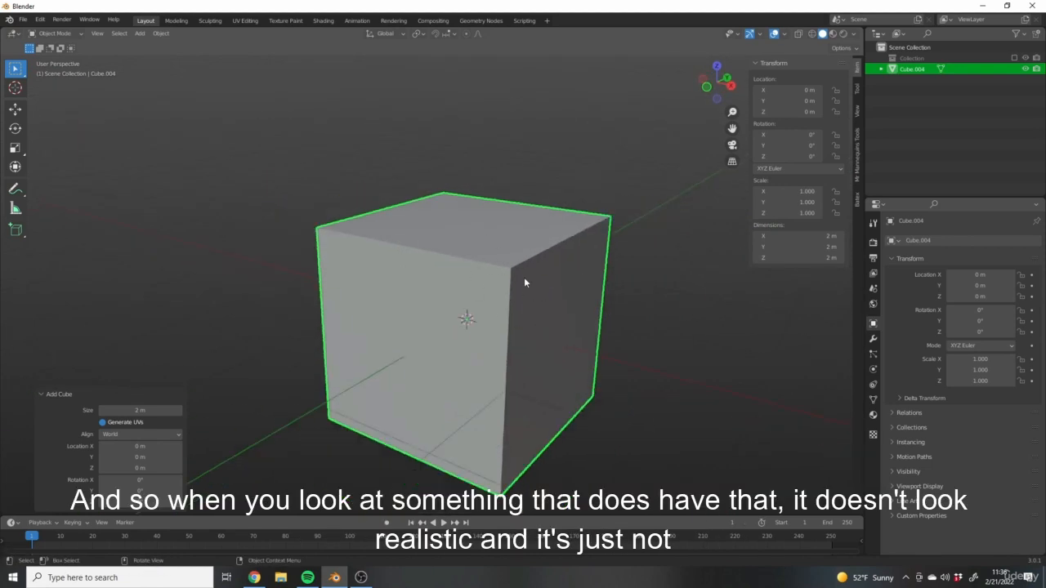
pyautogui.scroll(2, 524, 278)
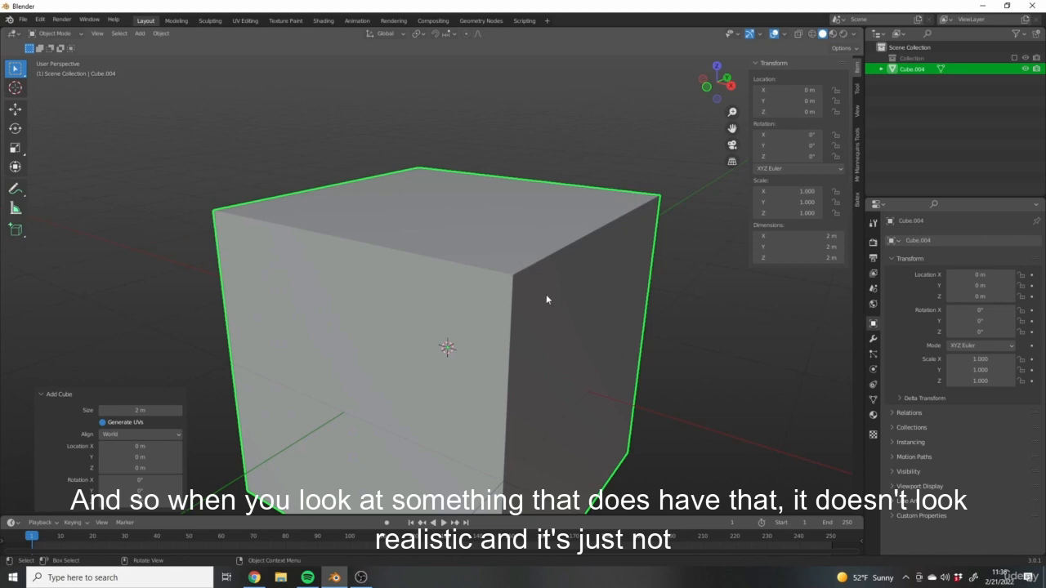
pyautogui.keyDown('shift'); pyautogui.moveTo(531, 279); pyautogui.dragTo(443, 249, button='middle'); pyautogui.keyUp('shift')
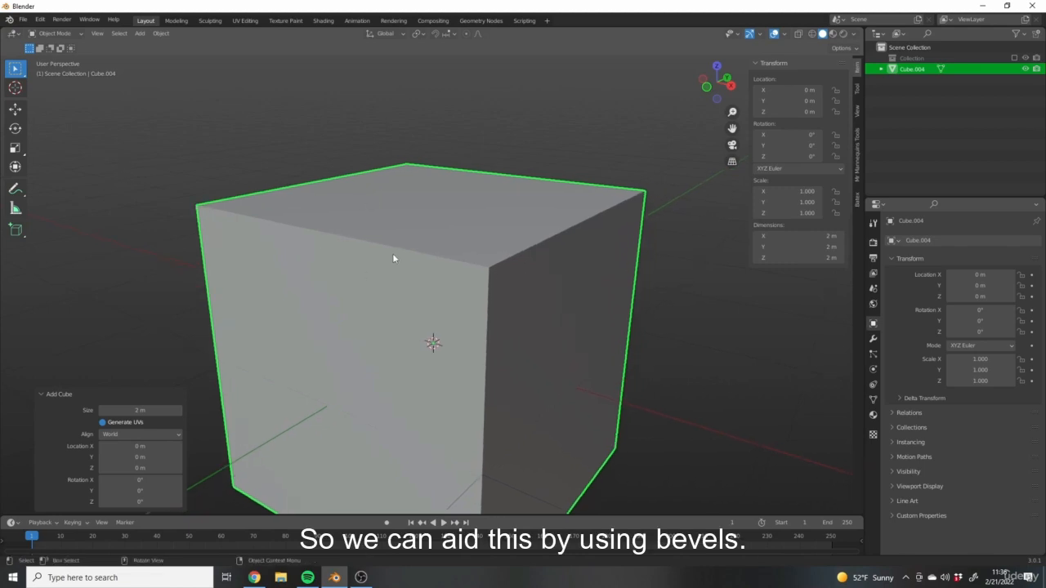
# In Edit Mode, bevel all edges of the new cube with a very small width of about 0.0046 m.
pyautogui.press('capslock')
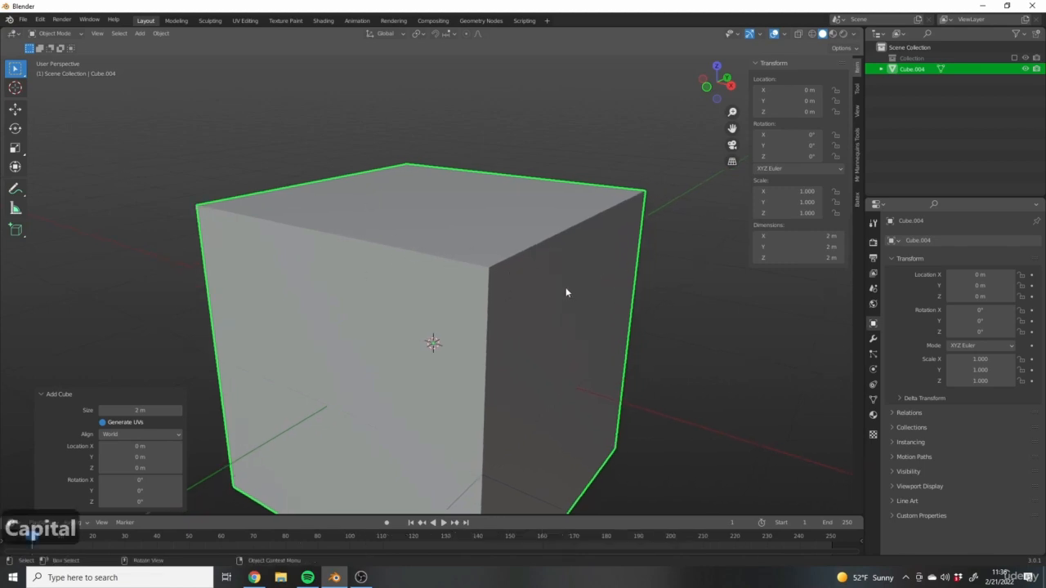
pyautogui.moveTo(565, 287); pyautogui.dragTo(585, 203, button='middle')
pyautogui.press('Tab')
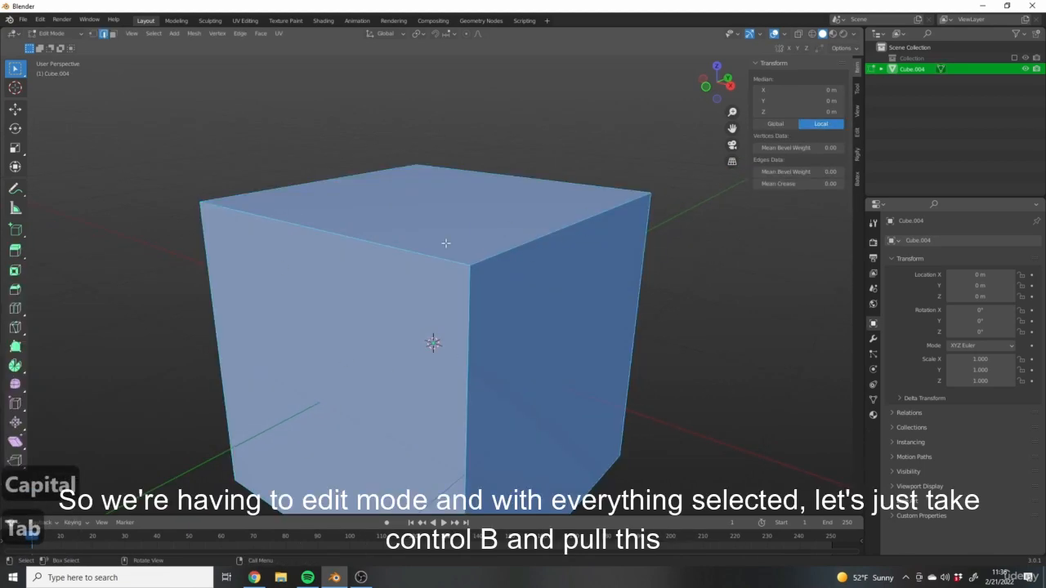
pyautogui.scroll(2, 456, 255)
pyautogui.scroll(-3, 523, 209)
pyautogui.scroll(4, 483, 178)
pyautogui.moveTo(527, 242); pyautogui.dragTo(506, 248, button='middle')
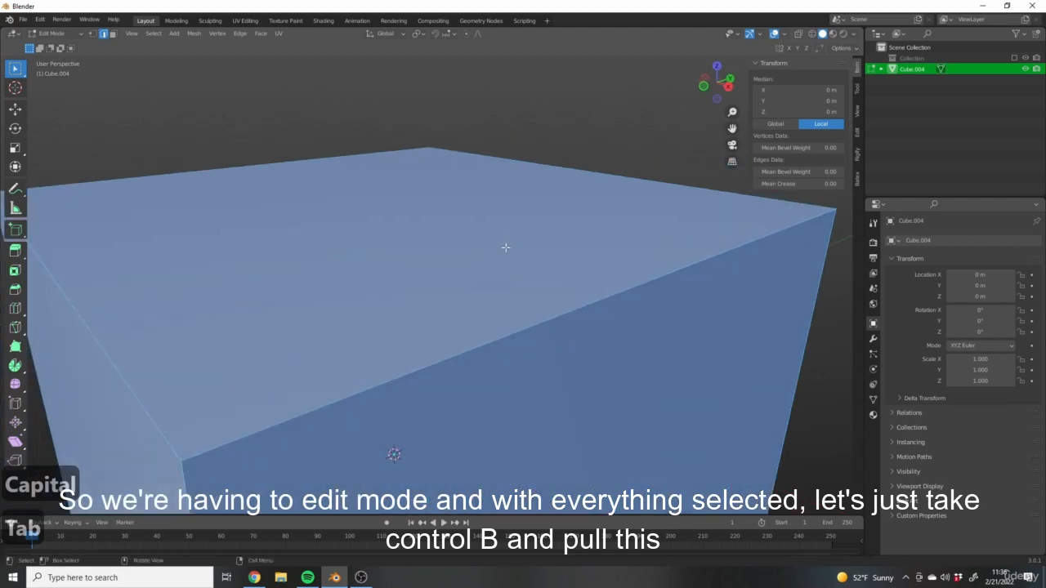
pyautogui.keyDown('shift'); pyautogui.moveTo(387, 297); pyautogui.dragTo(487, 252, button='middle'); pyautogui.keyUp('shift')
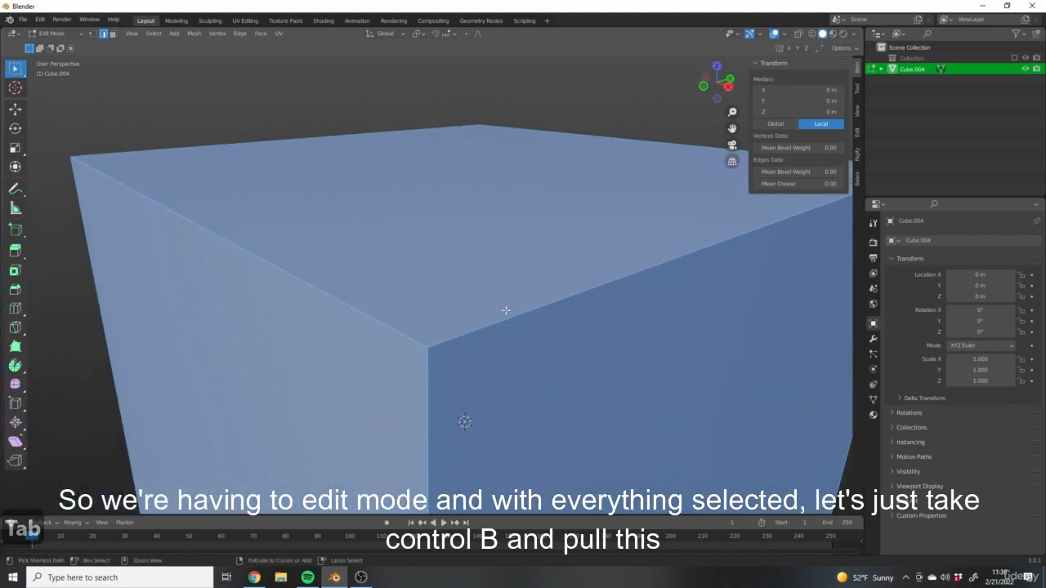
pyautogui.hotkey('ctrl', 'b')
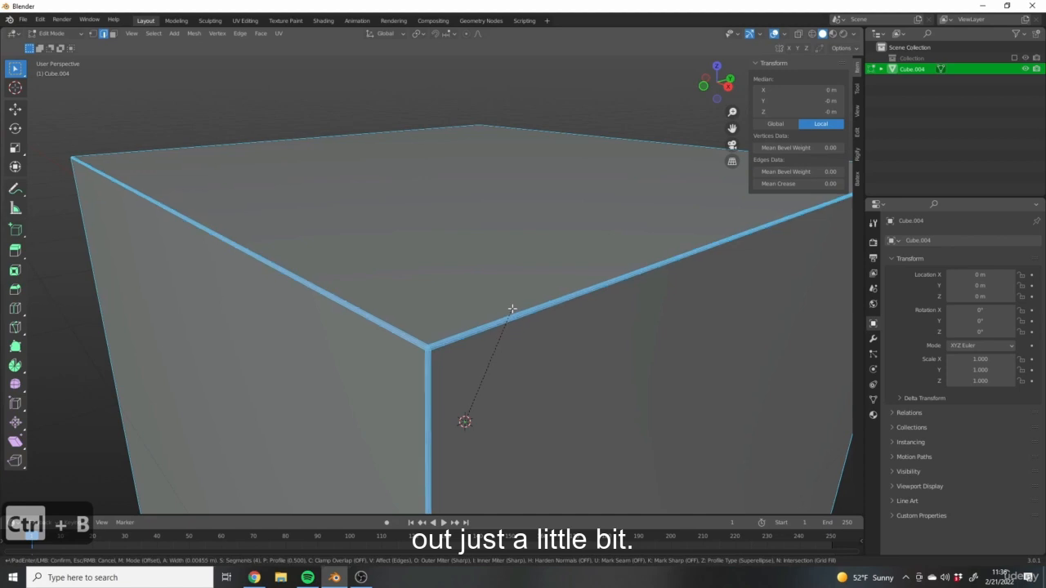
pyautogui.click(511, 308)
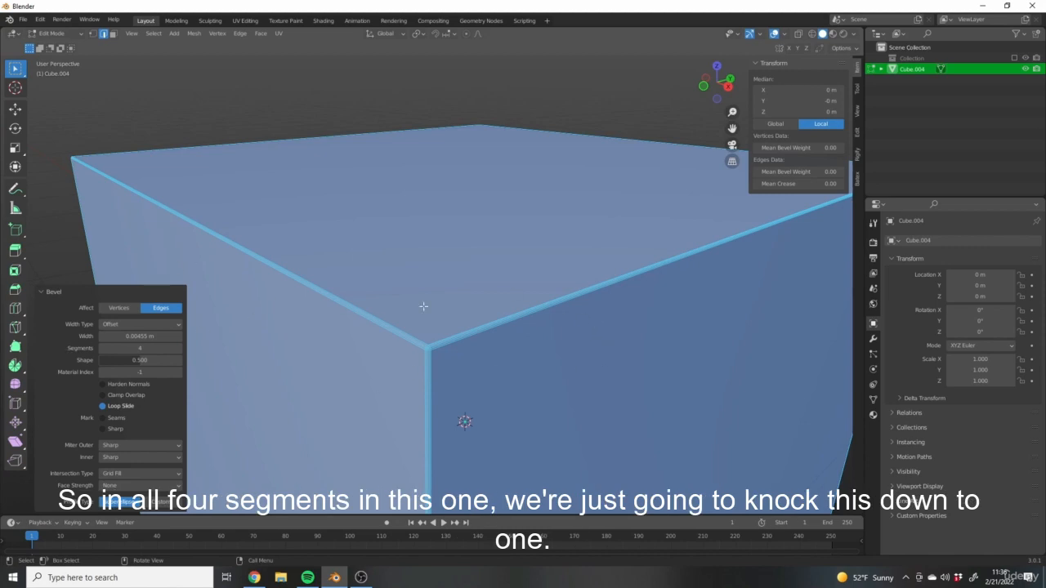
# Set the small bevel's number of segments to 1.
pyautogui.click(102, 350)
pyautogui.click(102, 350)
pyautogui.click(102, 350)
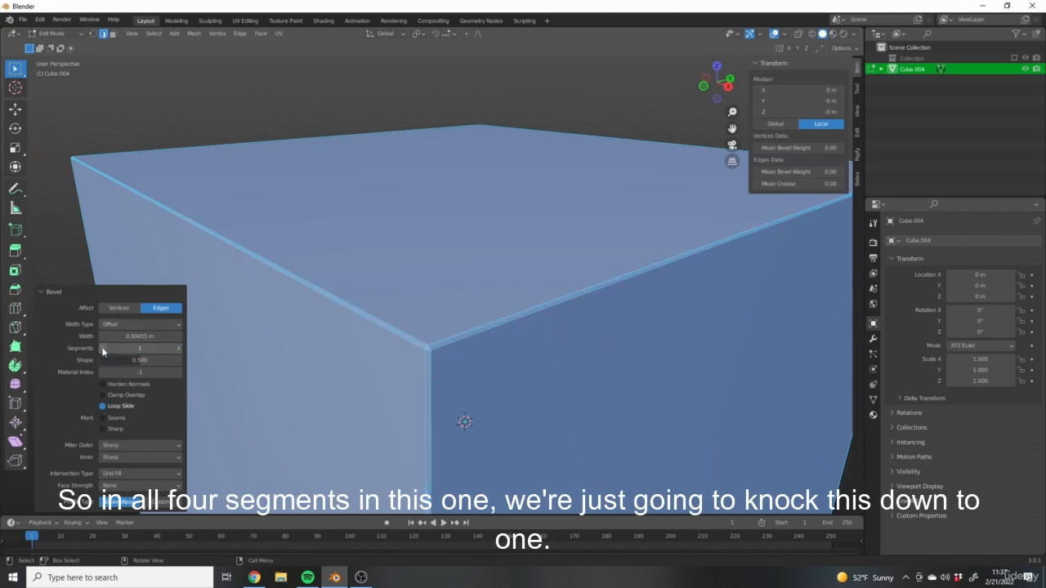
# Examine the narrow single-segment bevel from near and far, first in Edit Mode and again in Object Mode.
pyautogui.scroll(-5, 529, 404)
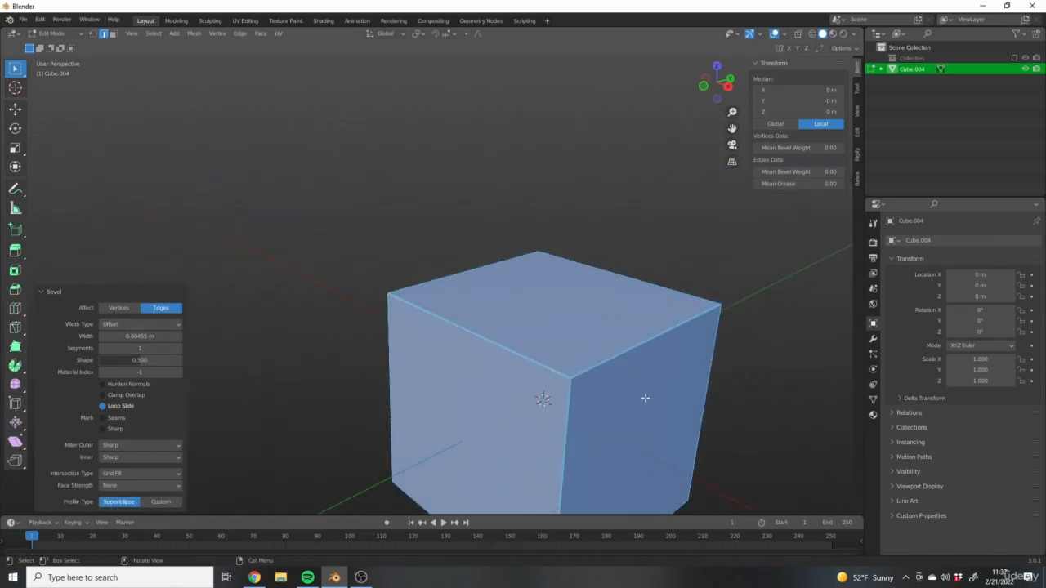
pyautogui.scroll(5, 663, 265)
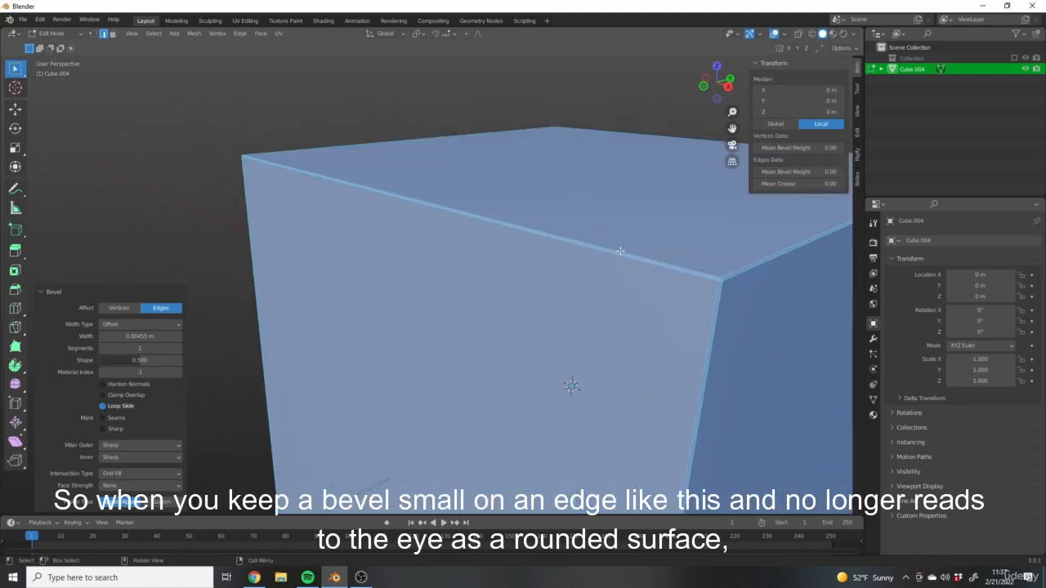
pyautogui.moveTo(700, 300); pyautogui.dragTo(420, 250, button='middle')
pyautogui.moveTo(571, 291); pyautogui.dragTo(453, 204, button='middle')
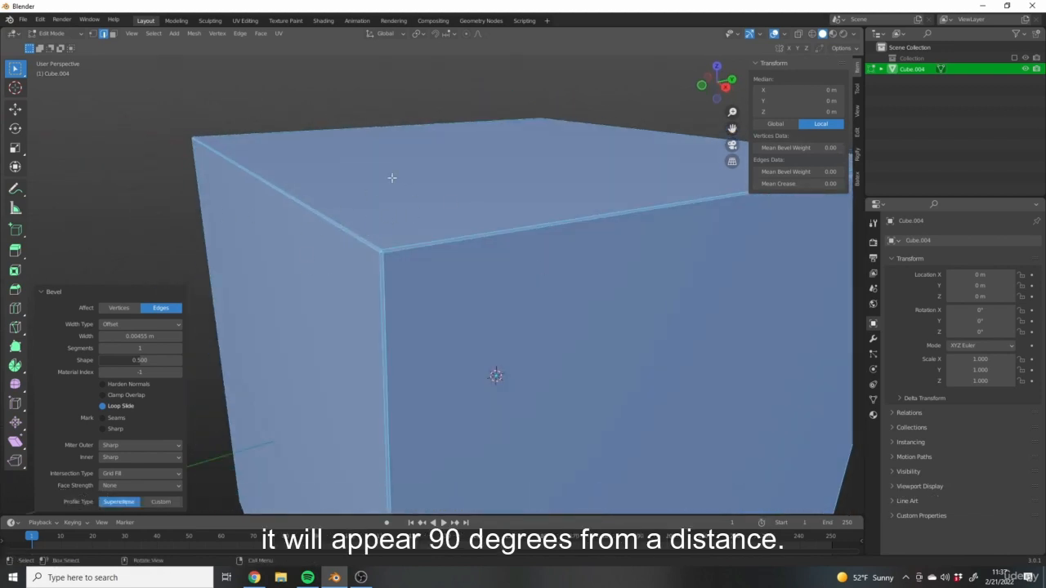
pyautogui.scroll(-5, 436, 250)
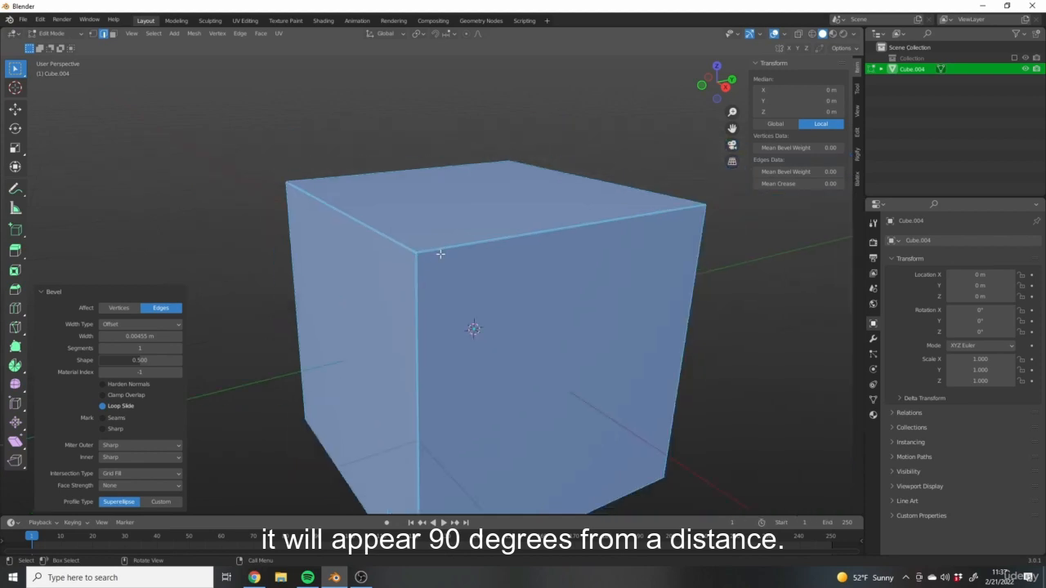
pyautogui.scroll(3, 516, 267)
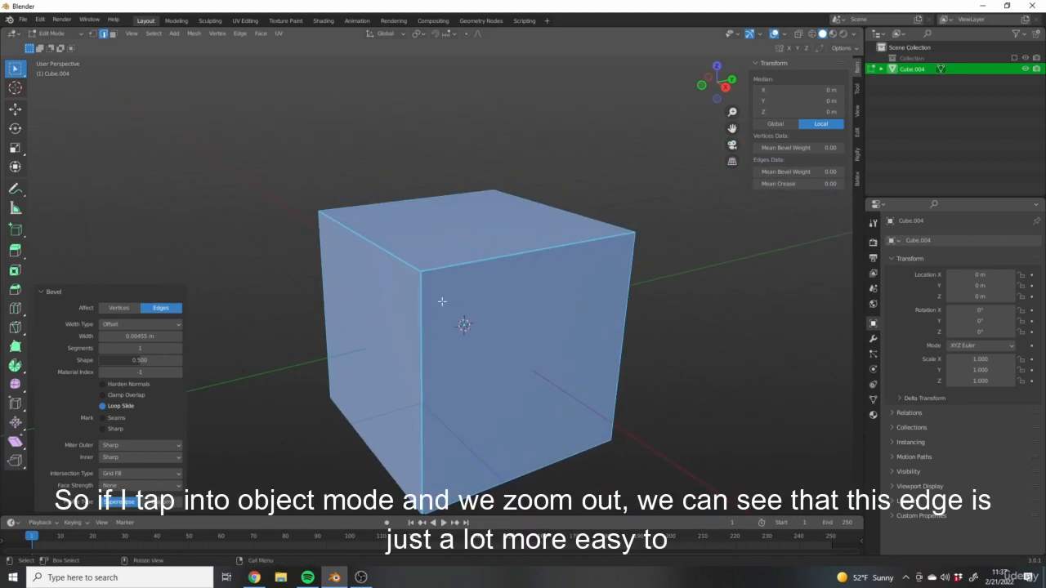
pyautogui.press('Tab')
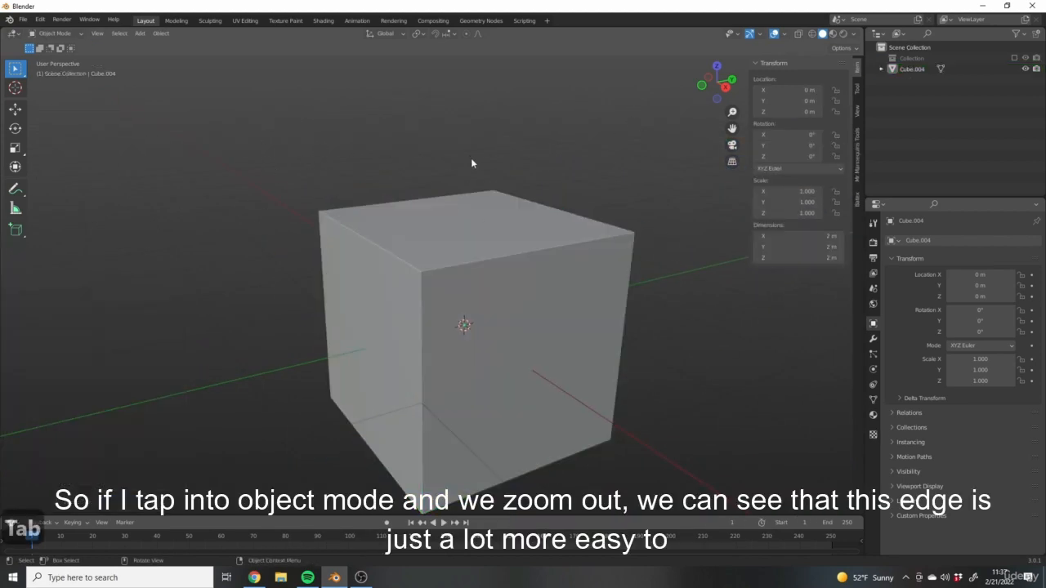
pyautogui.scroll(-5, 465, 159)
pyautogui.keyDown('shift'); pyautogui.moveTo(485, 183); pyautogui.dragTo(507, 230, button='middle'); pyautogui.keyUp('shift')
pyautogui.moveTo(581, 279); pyautogui.dragTo(569, 294, button='middle')
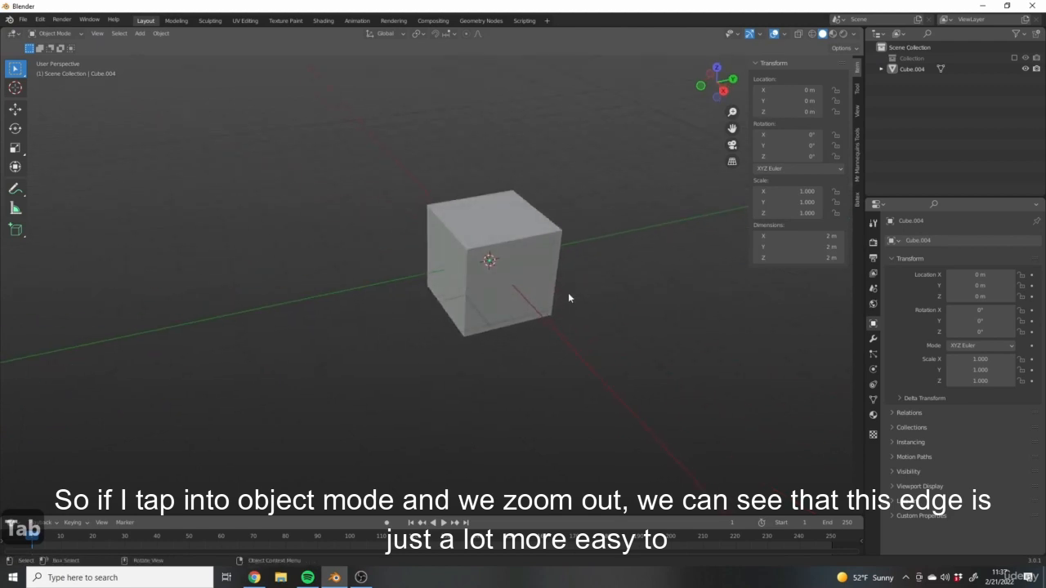
pyautogui.scroll(6, 406, 237)
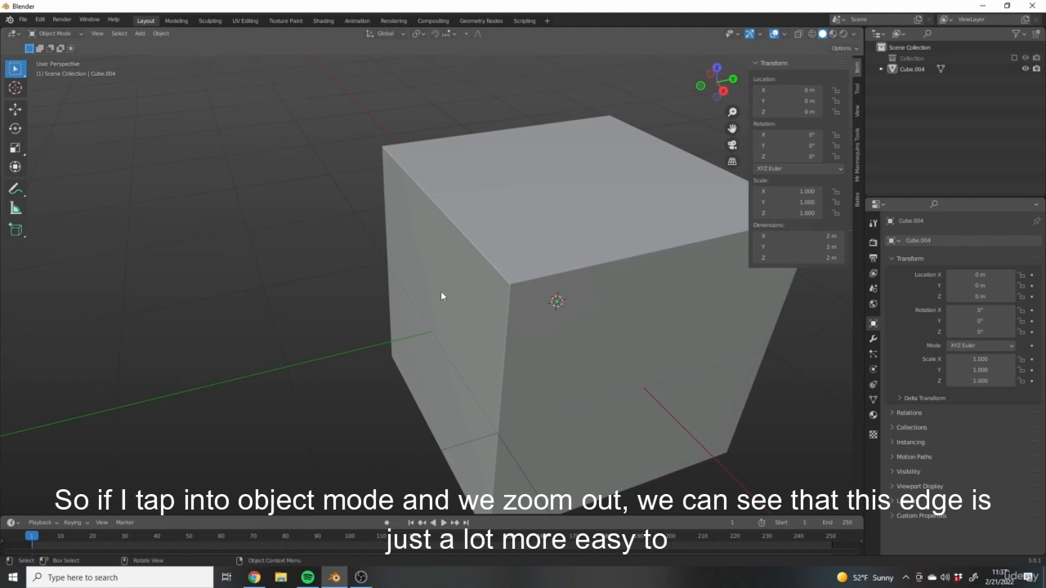
pyautogui.scroll(4, 426, 198)
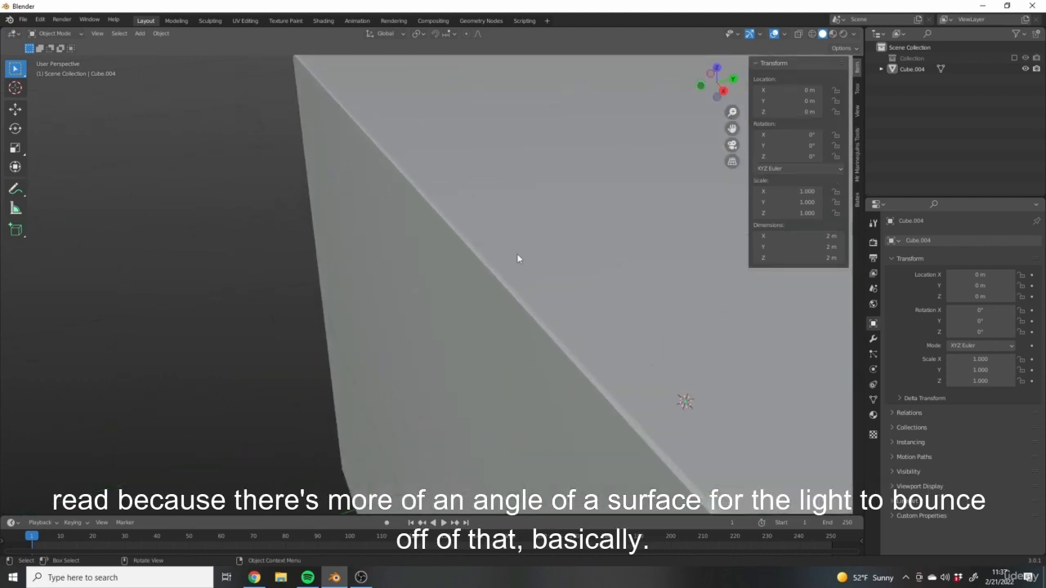
pyautogui.moveTo(517, 254); pyautogui.dragTo(467, 217, button='middle')
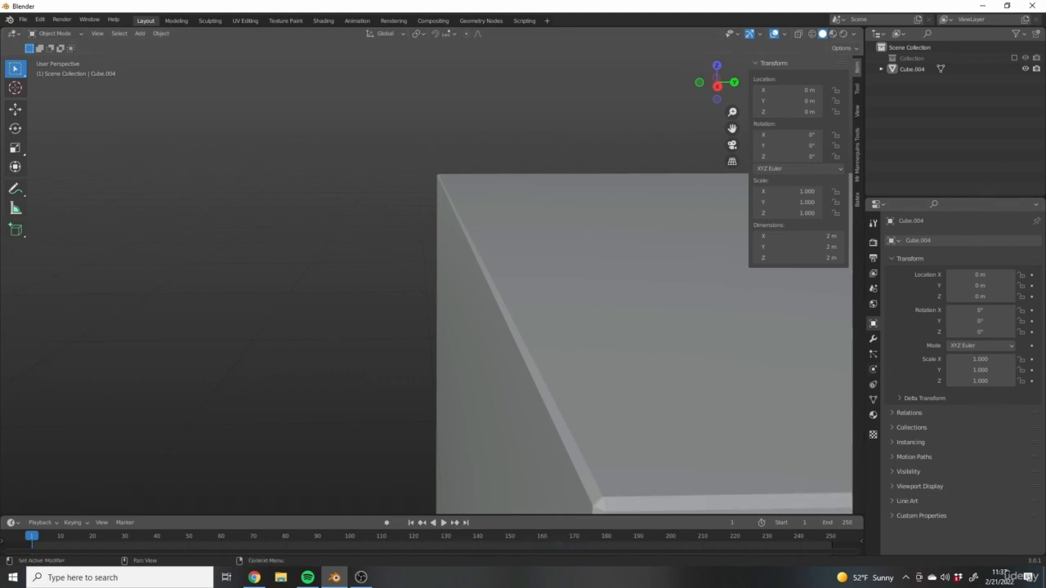
# Add a default cube and move it about -2.14 m along the X axis, beside the bevelled cube.
pyautogui.scroll(-8, 463, 258)
pyautogui.hotkey('shift', 'a')
pyautogui.moveTo(463, 280); pyautogui.dragTo(574, 299, button='middle')
pyautogui.moveTo(536, 282)
pyautogui.click(575, 292)
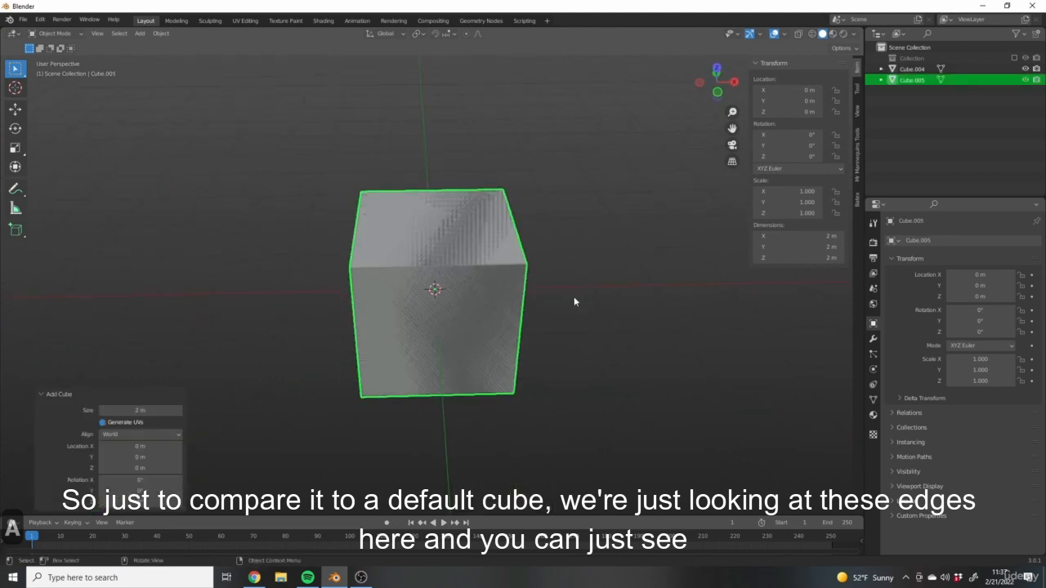
pyautogui.press('g')
pyautogui.press('x')
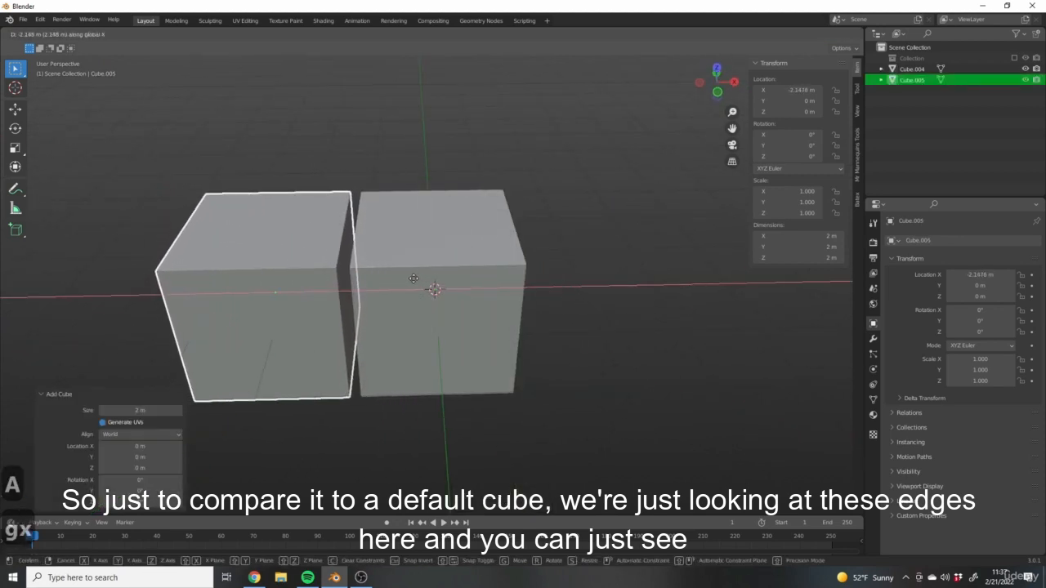
pyautogui.click(576, 281)
# Compare the bevelled cube's edges with those of the plain cube from several angles and distances.
pyautogui.scroll(3, 576, 282)
pyautogui.moveTo(691, 339); pyautogui.dragTo(363, 316, button='middle')
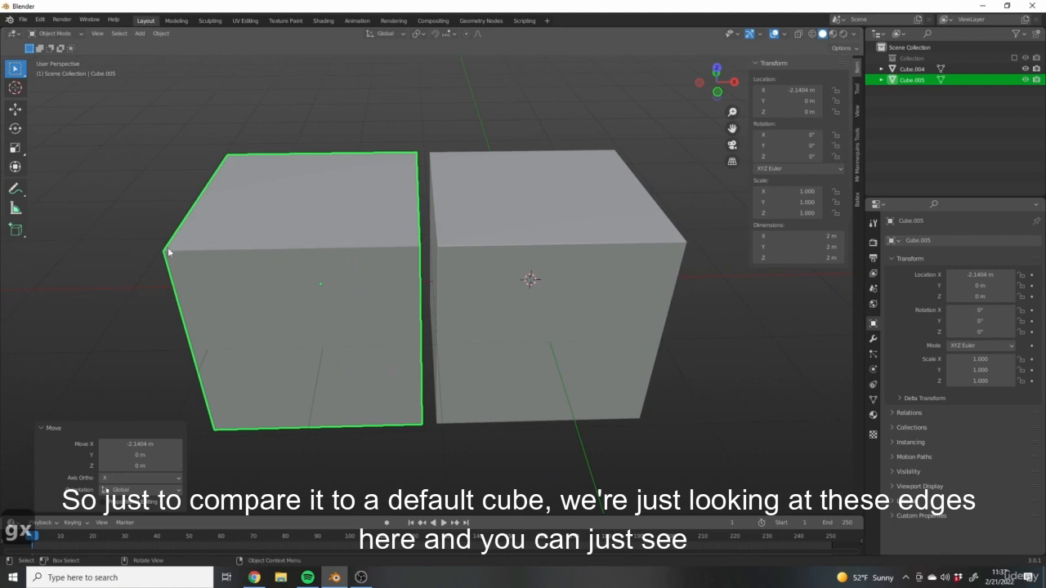
pyautogui.click(557, 260)
pyautogui.moveTo(557, 260); pyautogui.dragTo(664, 326, button='middle')
pyautogui.scroll(2, 545, 259)
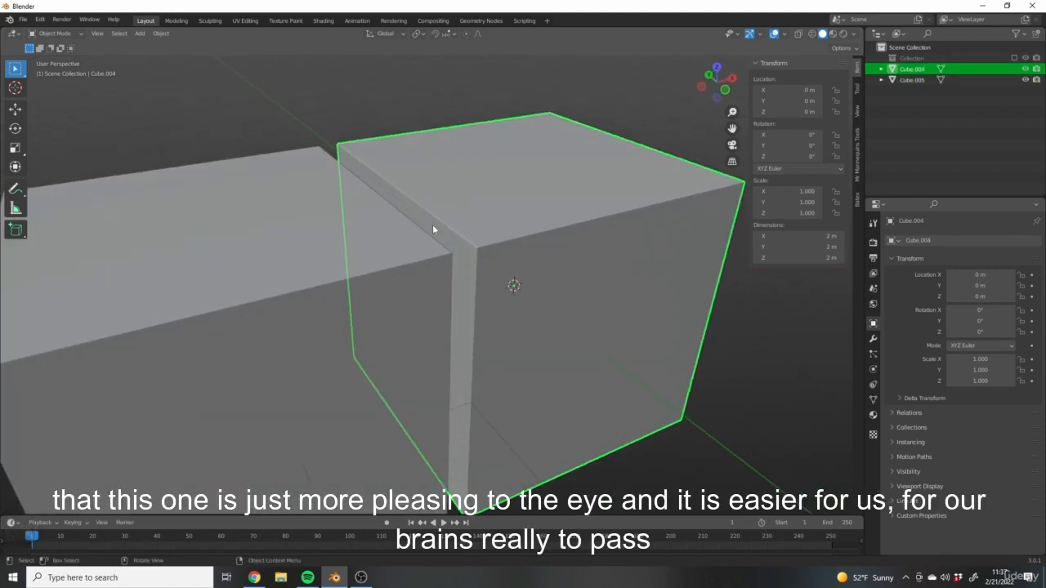
pyautogui.moveTo(615, 241); pyautogui.dragTo(334, 143, button='middle')
pyautogui.moveTo(480, 295); pyautogui.dragTo(594, 235, button='middle')
pyautogui.moveTo(362, 302)
pyautogui.mouseDown(button='middle')
pyautogui.moveTo(532, 273)
pyautogui.moveTo(378, 311)
pyautogui.mouseUp(button='middle')
pyautogui.moveTo(455, 311); pyautogui.dragTo(469, 313, button='middle')
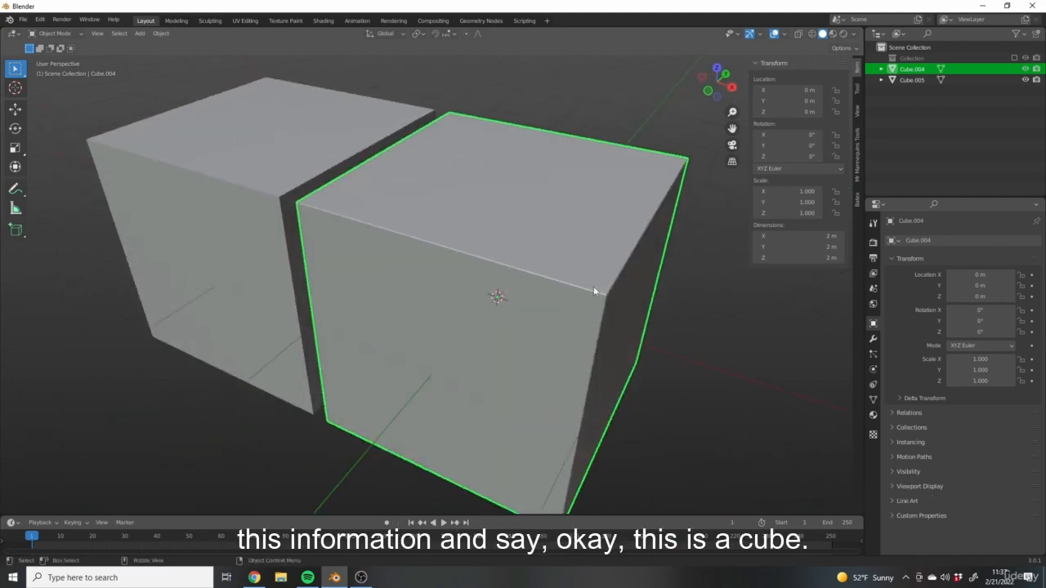
pyautogui.scroll(-4, 530, 295)
pyautogui.moveTo(530, 295); pyautogui.dragTo(568, 310, button='middle')
pyautogui.scroll(5, 567, 310)
pyautogui.scroll(-5, 458, 319)
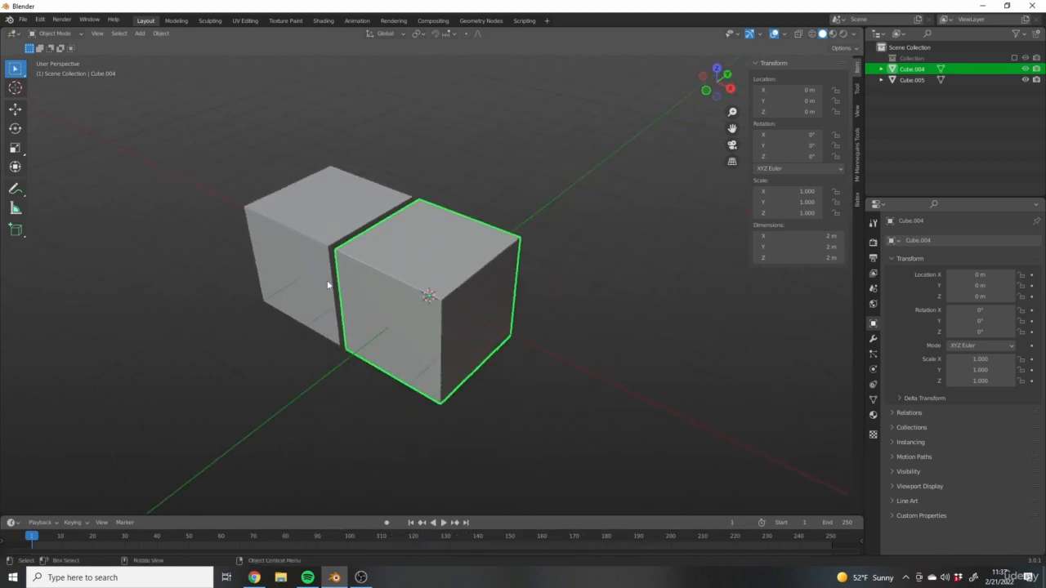
# Delete the plain comparison cube.
pyautogui.click(289, 224)
pyautogui.moveTo(289, 224); pyautogui.dragTo(373, 329, button='middle')
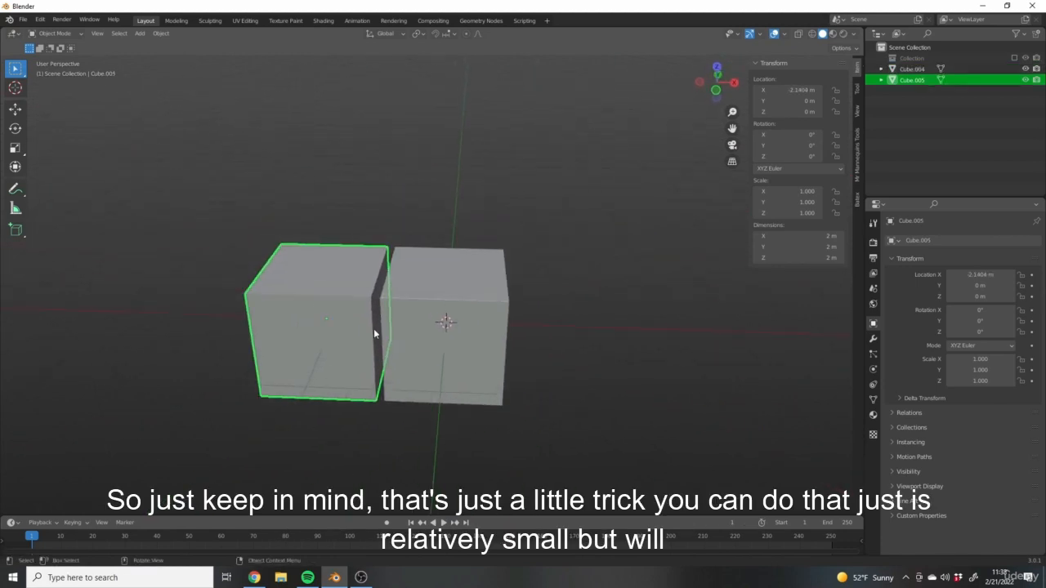
pyautogui.press('x')
pyautogui.click(330, 290)
# Examine the remaining bevelled cube's edges from near and far.
pyautogui.moveTo(544, 310); pyautogui.dragTo(420, 292, button='middle')
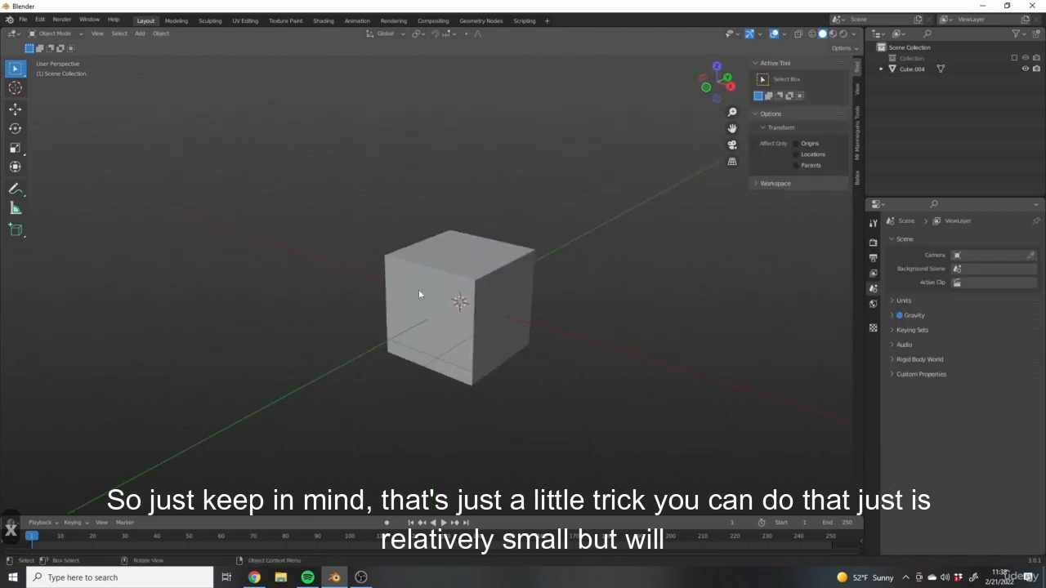
pyautogui.scroll(6, 537, 305)
pyautogui.moveTo(385, 217); pyautogui.dragTo(581, 289, button='middle')
pyautogui.scroll(-3, 494, 309)
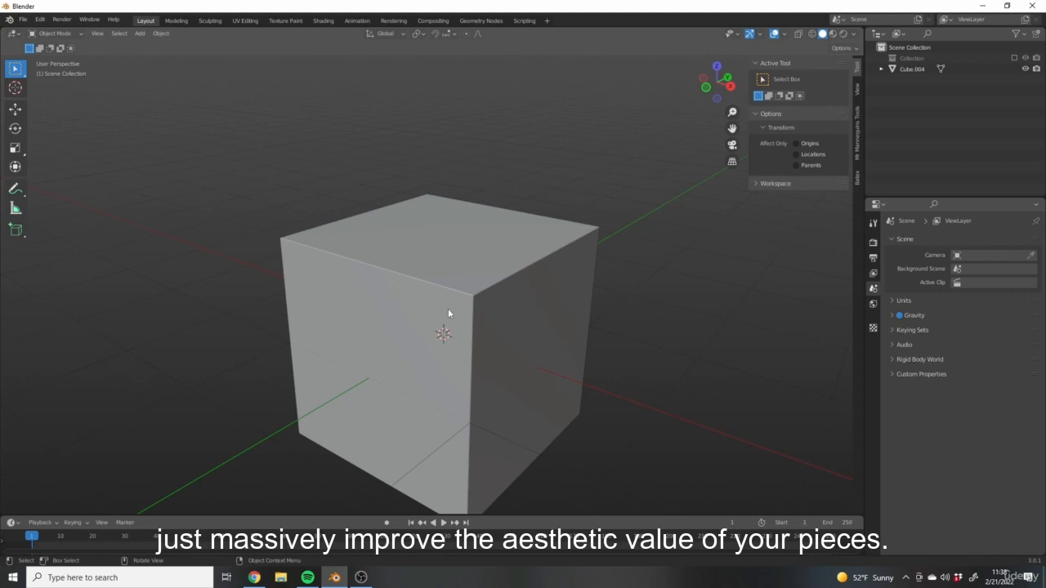
pyautogui.scroll(-5, 352, 196)
pyautogui.moveTo(460, 252); pyautogui.dragTo(548, 268, button='middle')
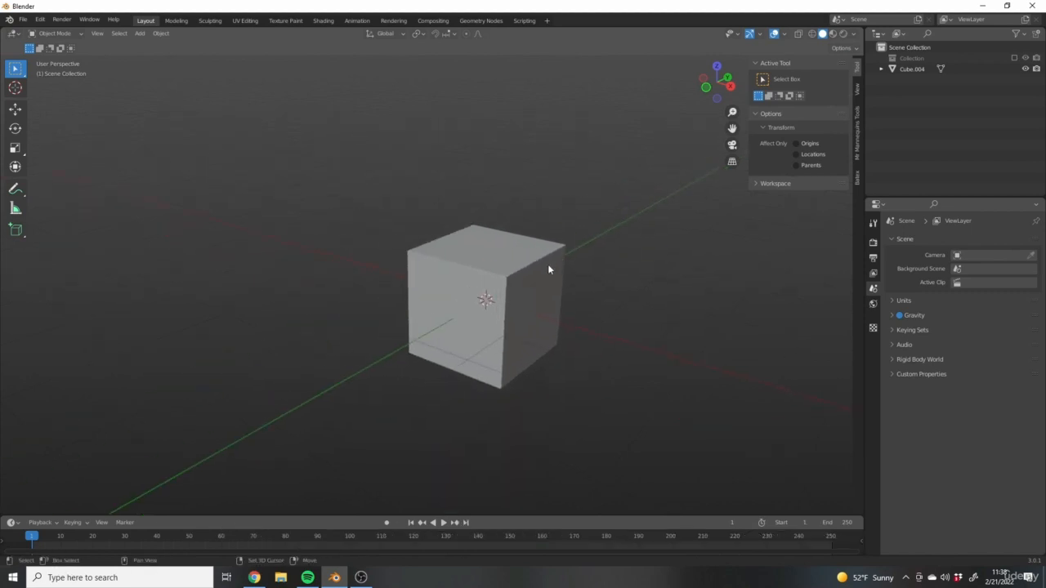
# Delete the bevelled cube and add a new default cube in its place.
pyautogui.click(533, 299)
pyautogui.scroll(3, 564, 328)
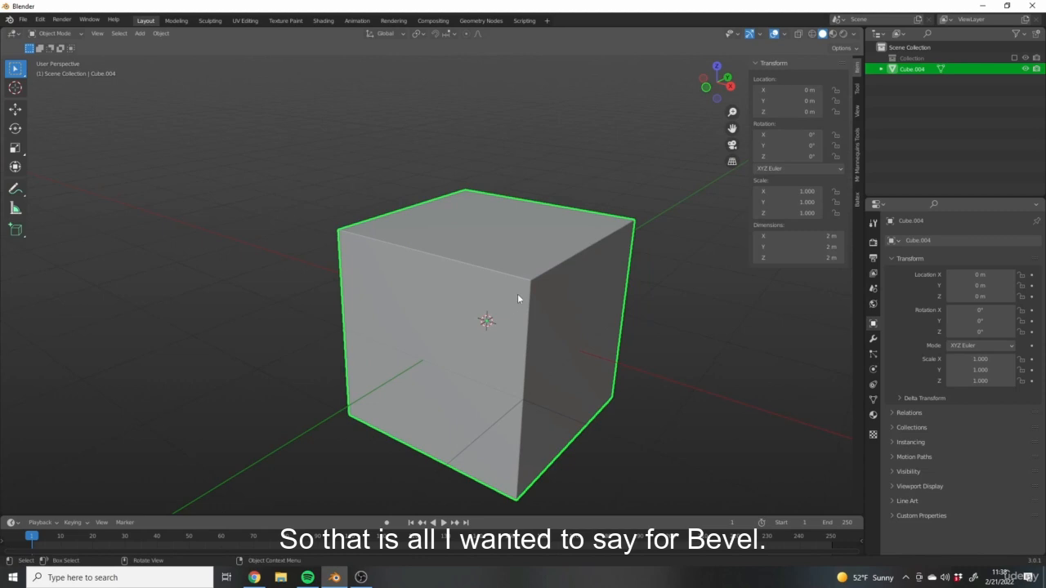
pyautogui.press('x')
pyautogui.hotkey('shift', 'a')
pyautogui.moveTo(493, 293)
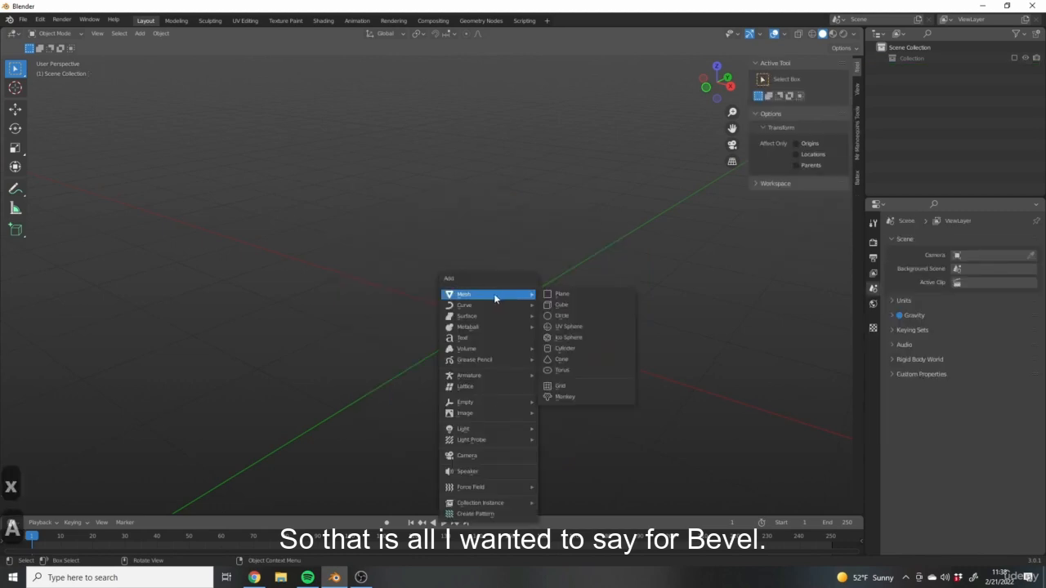
pyautogui.click(562, 305)
pyautogui.moveTo(362, 203); pyautogui.dragTo(463, 231, button='middle')
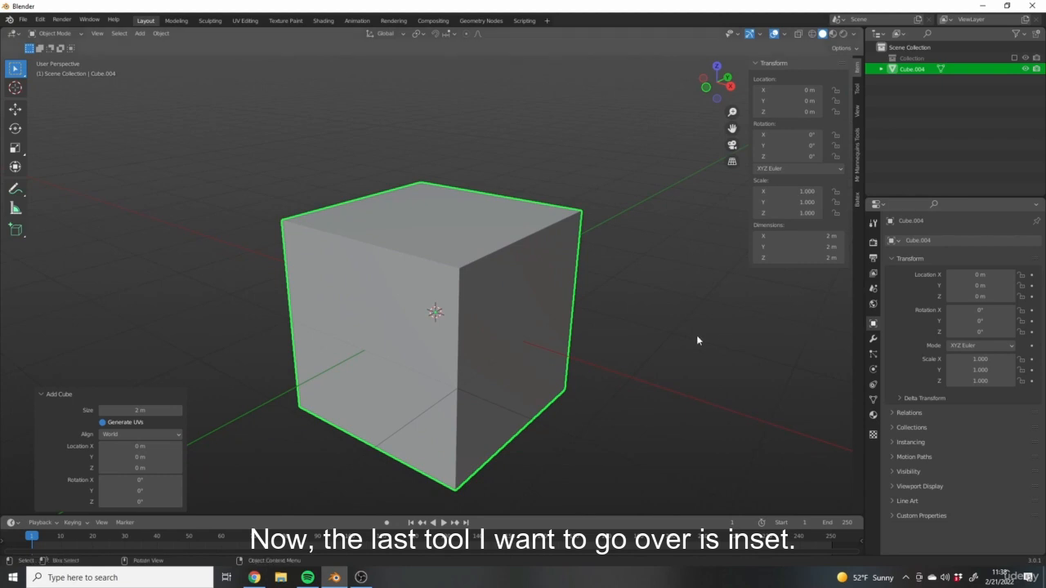
pyautogui.moveTo(362, 307); pyautogui.dragTo(368, 304, button='middle')
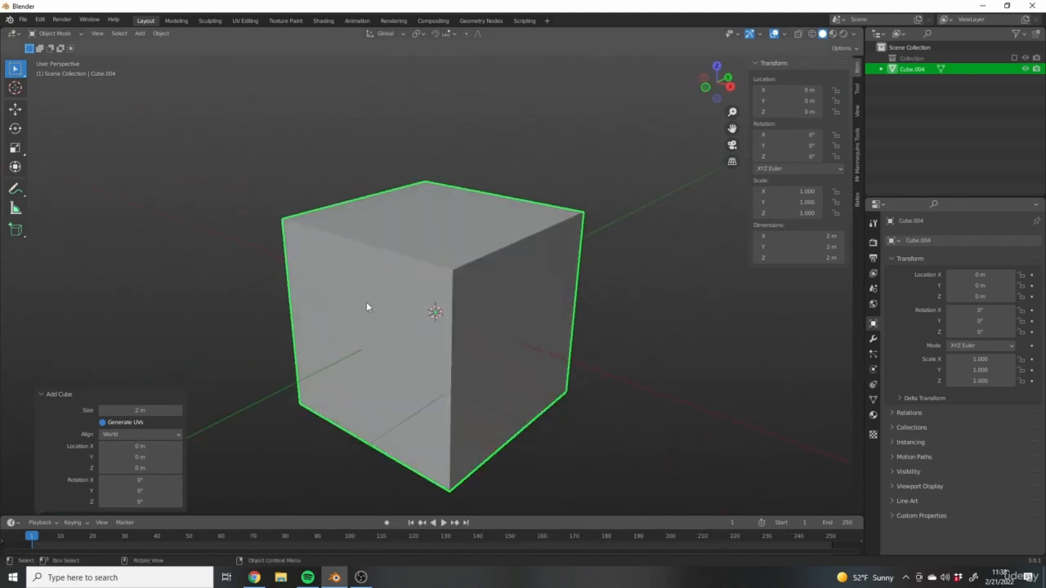
# Enter Edit Mode on the new cube and switch to face selection.
pyautogui.press('Tab')
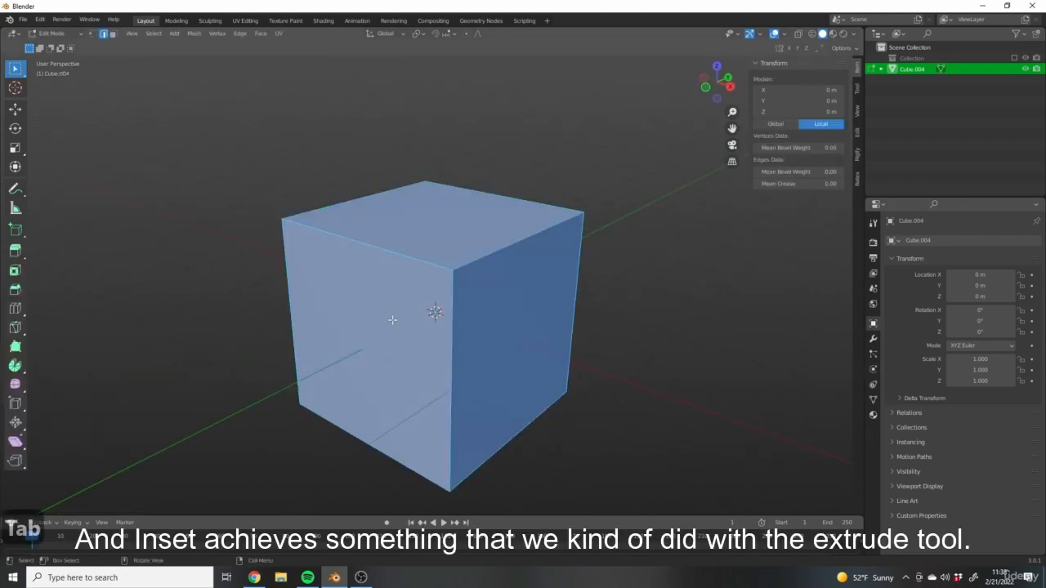
pyautogui.moveTo(417, 314); pyautogui.dragTo(429, 308, button='middle')
pyautogui.click(113, 33)
pyautogui.moveTo(559, 270); pyautogui.dragTo(479, 256, button='middle')
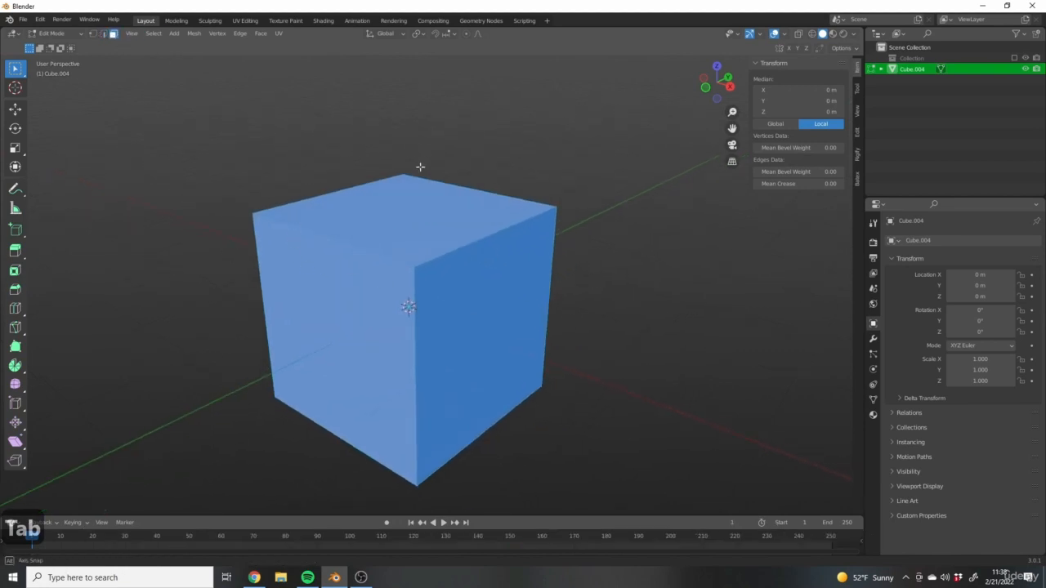
pyautogui.moveTo(420, 169); pyautogui.dragTo(541, 245, button='middle')
pyautogui.moveTo(469, 217); pyautogui.dragTo(685, 303, button='middle')
# Extrude the cube's top face in place and scale the new face to about 0.576.
pyautogui.click(467, 240)
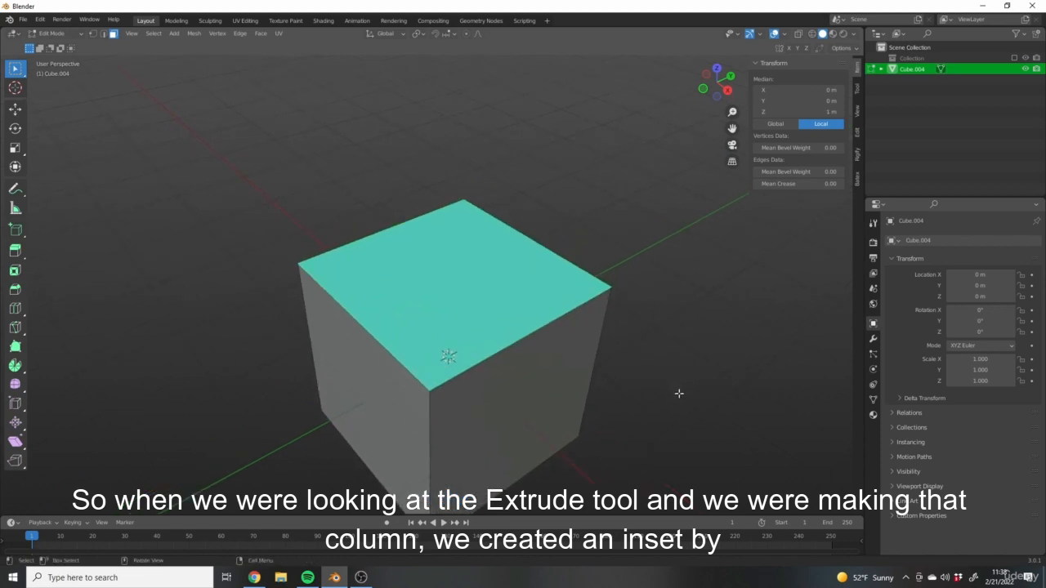
pyautogui.moveTo(719, 383); pyautogui.dragTo(596, 295, button='middle')
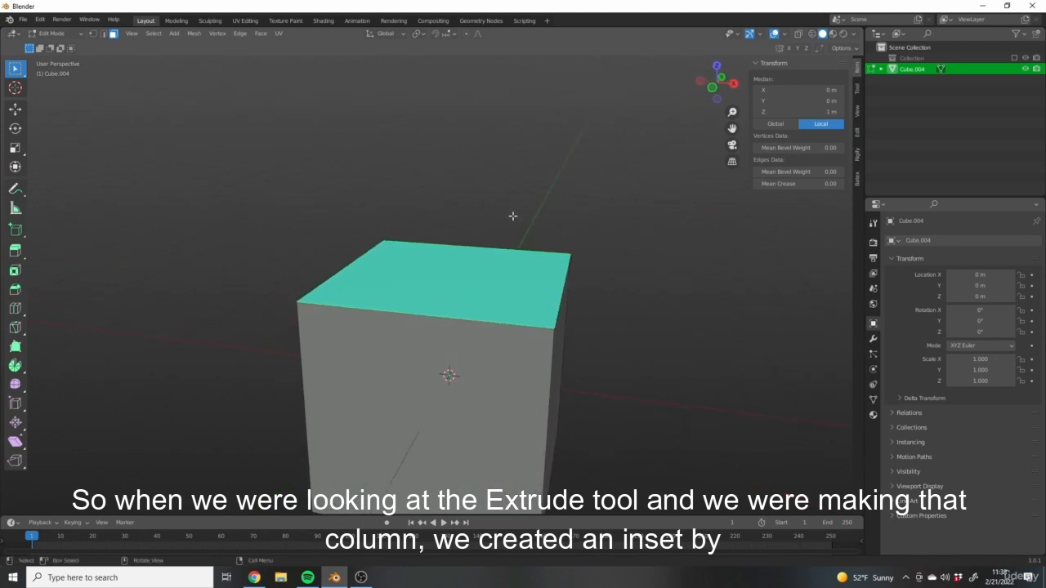
pyautogui.moveTo(646, 323); pyautogui.dragTo(686, 341, button='middle')
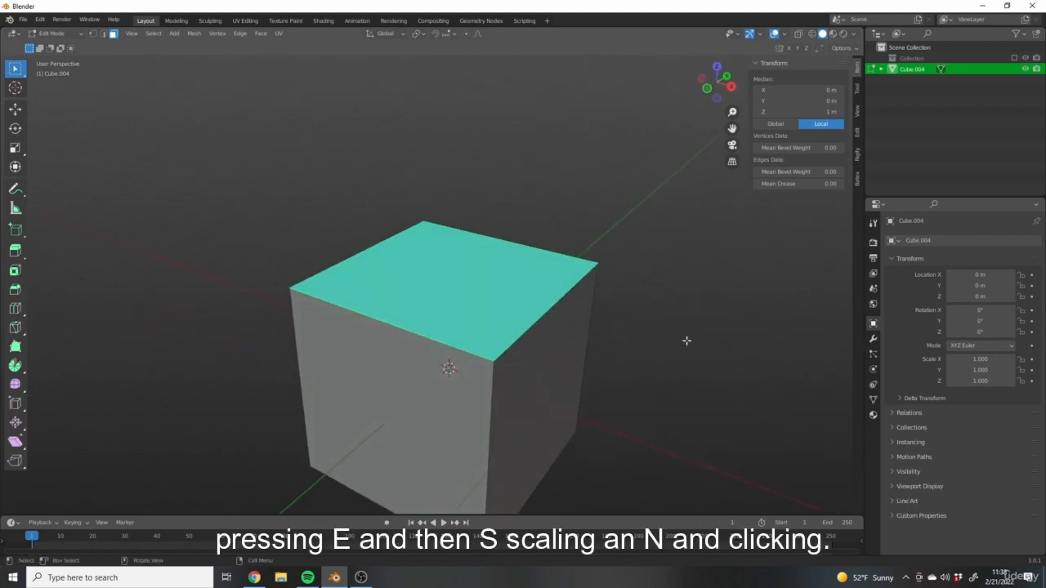
pyautogui.press('e')
pyautogui.press('s')
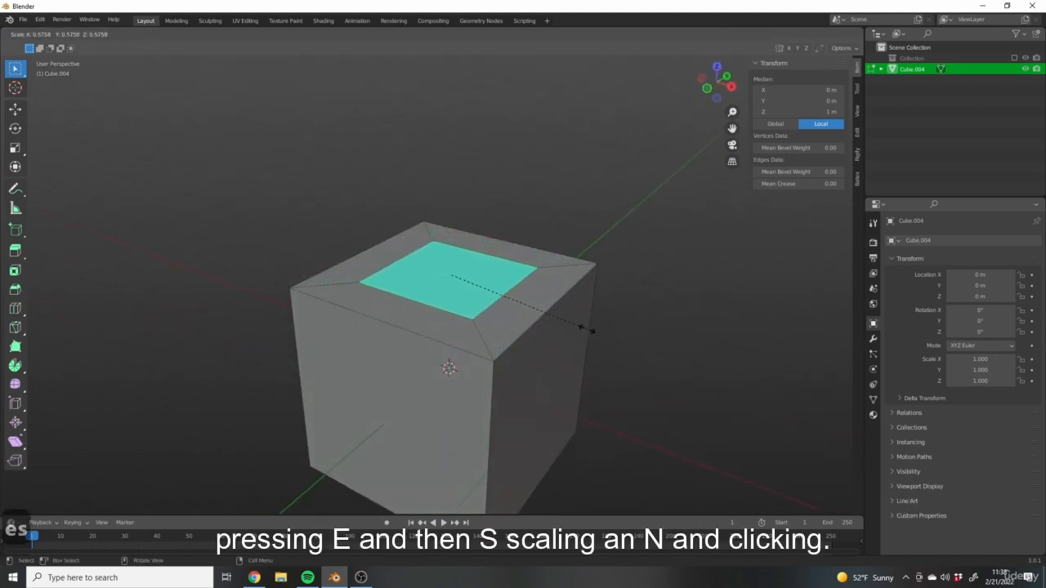
pyautogui.click(636, 358)
pyautogui.moveTo(561, 380); pyautogui.dragTo(705, 401, button='middle')
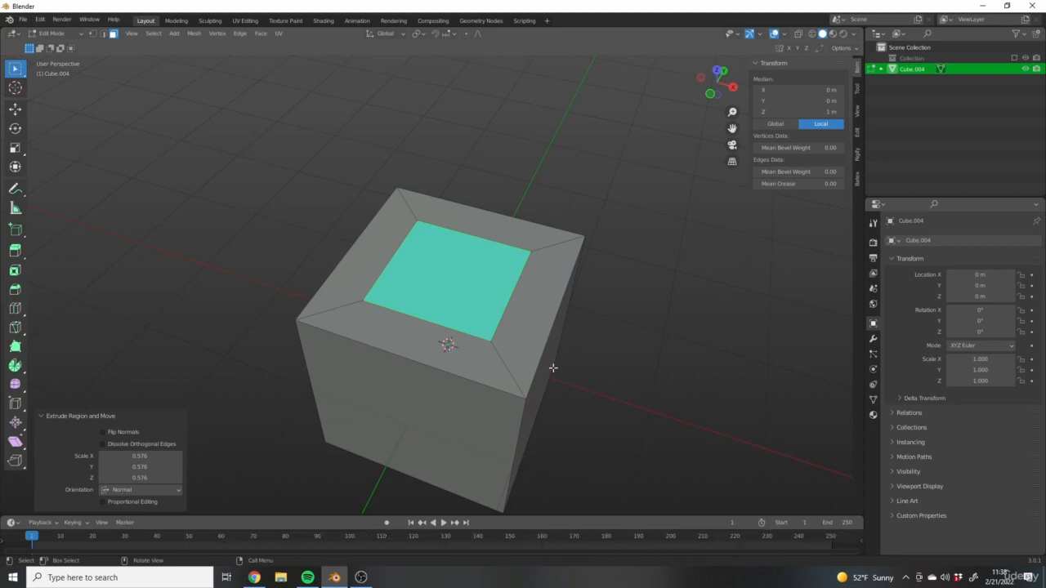
pyautogui.moveTo(531, 327)
pyautogui.mouseDown(button='middle')
pyautogui.moveTo(515, 308)
pyautogui.moveTo(511, 322)
pyautogui.mouseUp(button='middle')
pyautogui.moveTo(527, 273); pyautogui.dragTo(505, 299, button='middle')
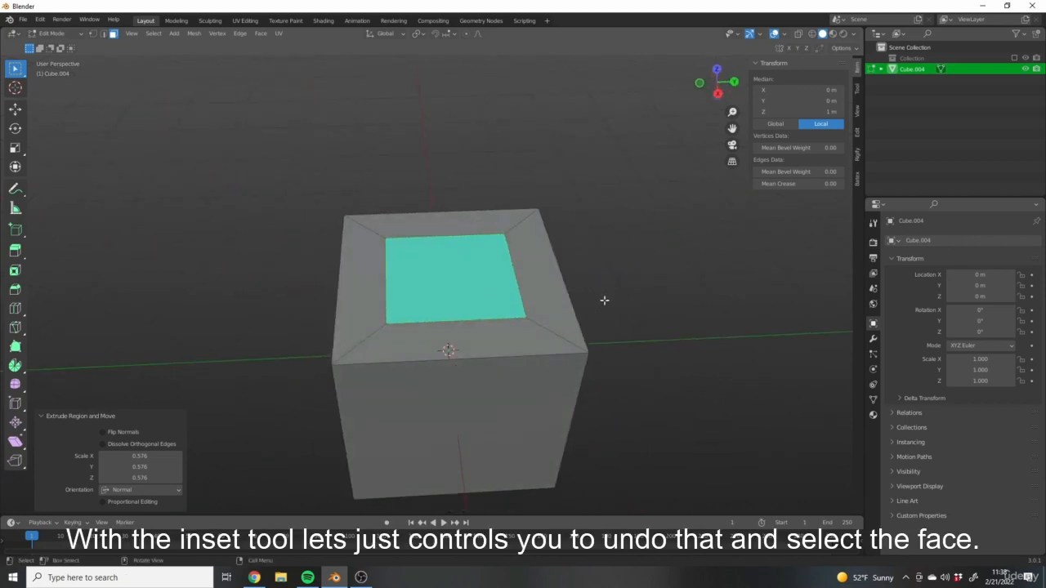
# Undo the extrusion and scaling of the top face, including its selection.
pyautogui.hotkey('ctrl', 'z')
pyautogui.hotkey('ctrl', 'z')
pyautogui.hotkey('ctrl', 'z')
pyautogui.moveTo(708, 395); pyautogui.dragTo(705, 333, button='middle')
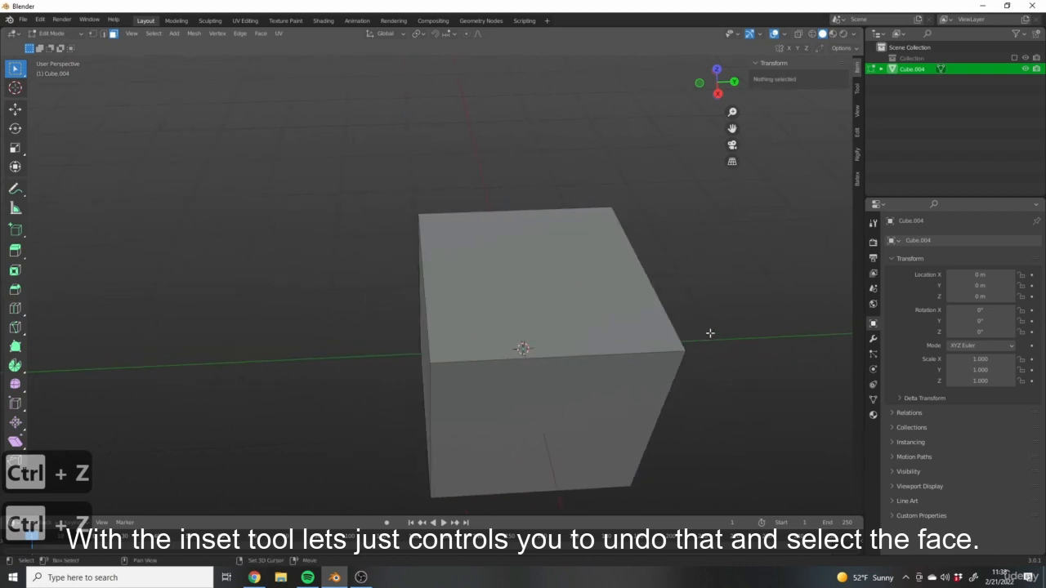
pyautogui.click(518, 259)
pyautogui.moveTo(518, 259); pyautogui.dragTo(557, 197, button='middle')
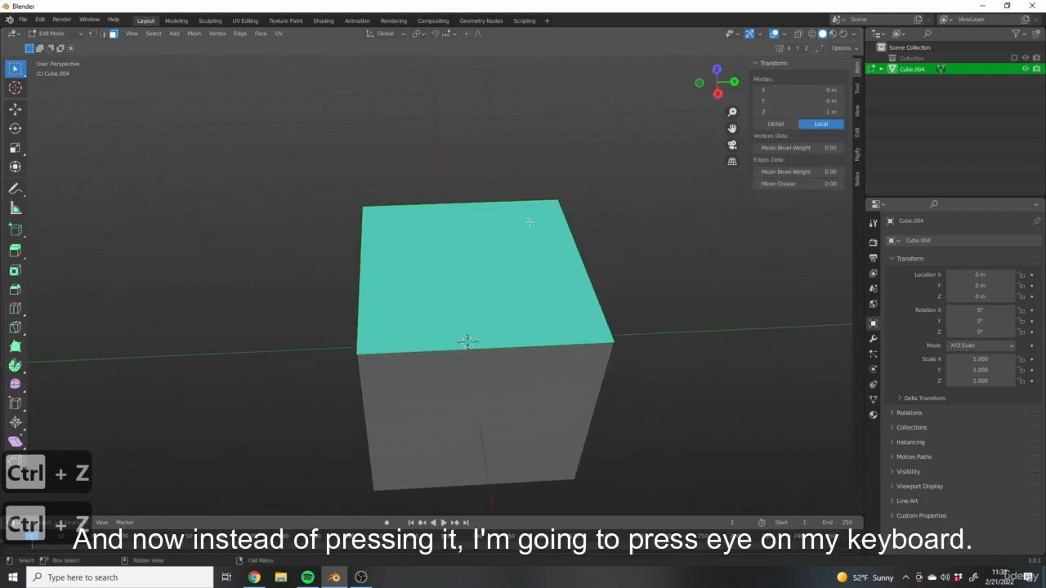
pyautogui.press('i')
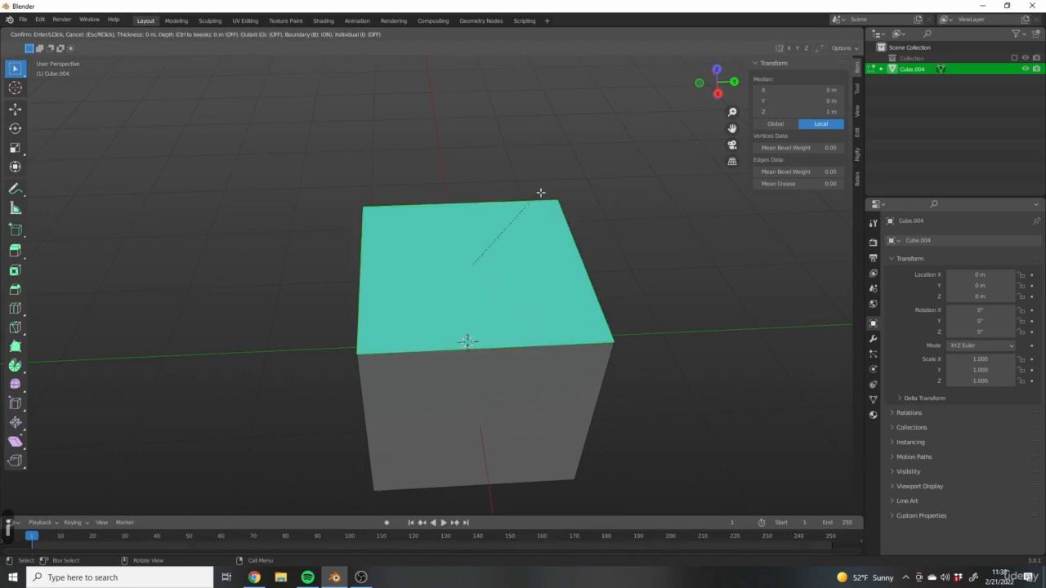
pyautogui.press('Escape')
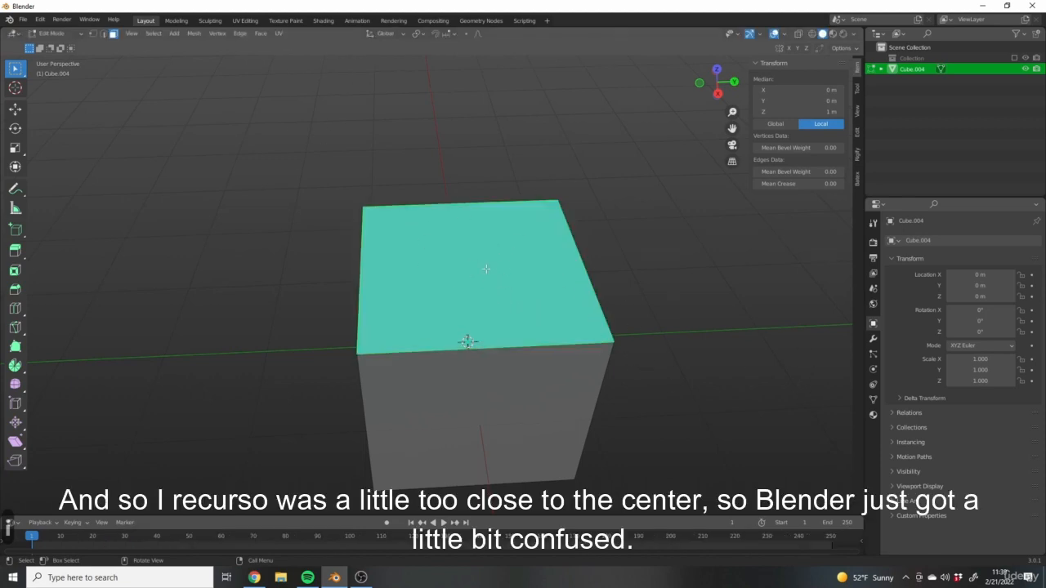
pyautogui.hotkey('ctrl', 'z')
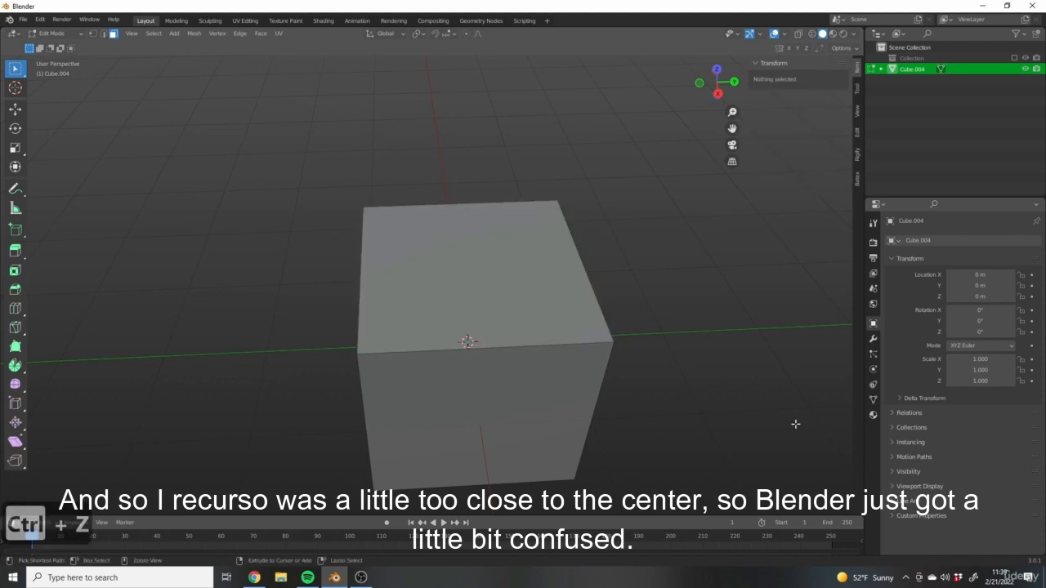
# Inset the cube's top face with a thickness of about 0.33 m.
pyautogui.click(455, 286)
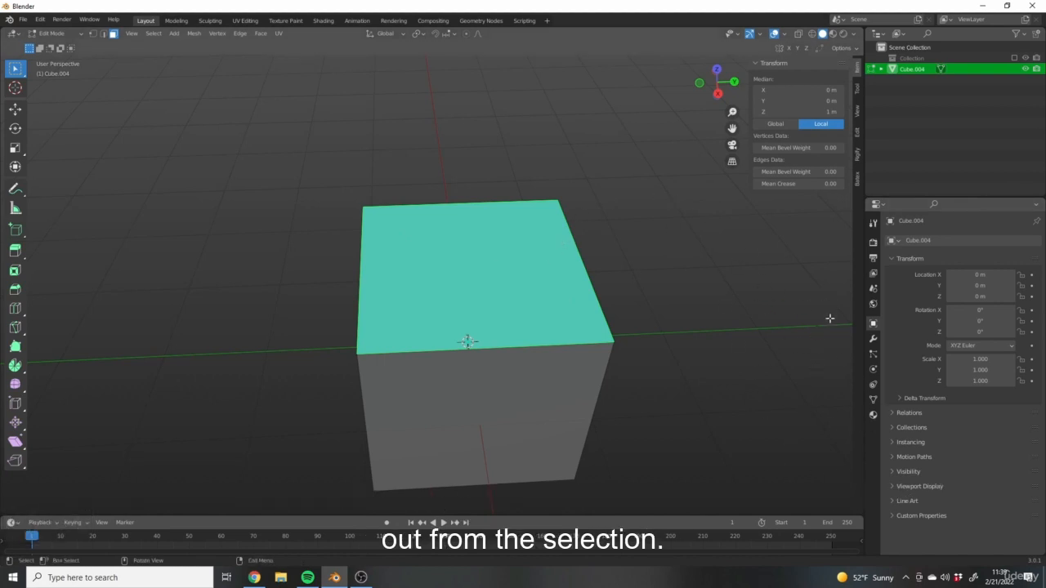
pyautogui.press('i')
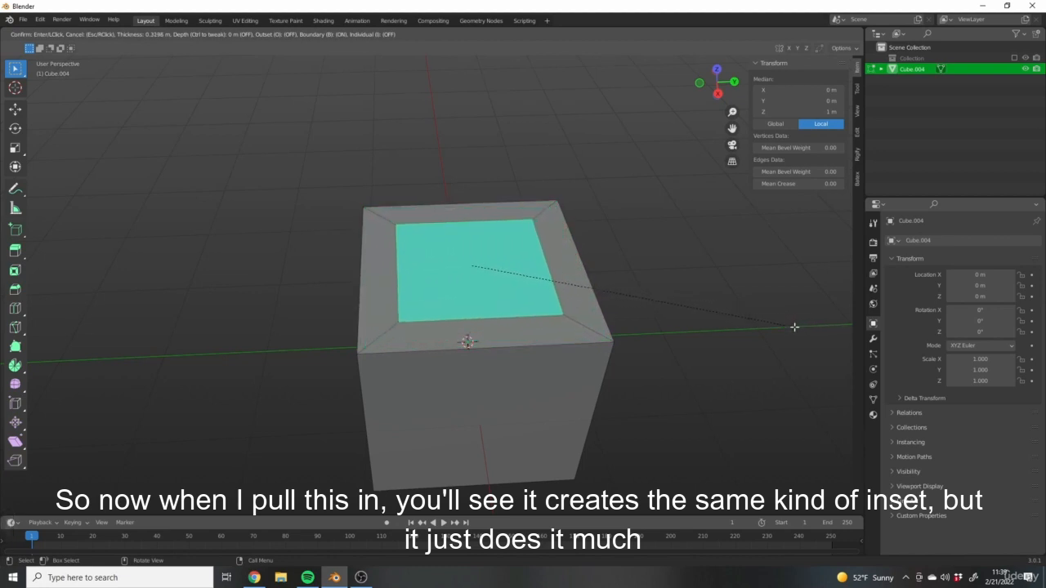
pyautogui.click(794, 327)
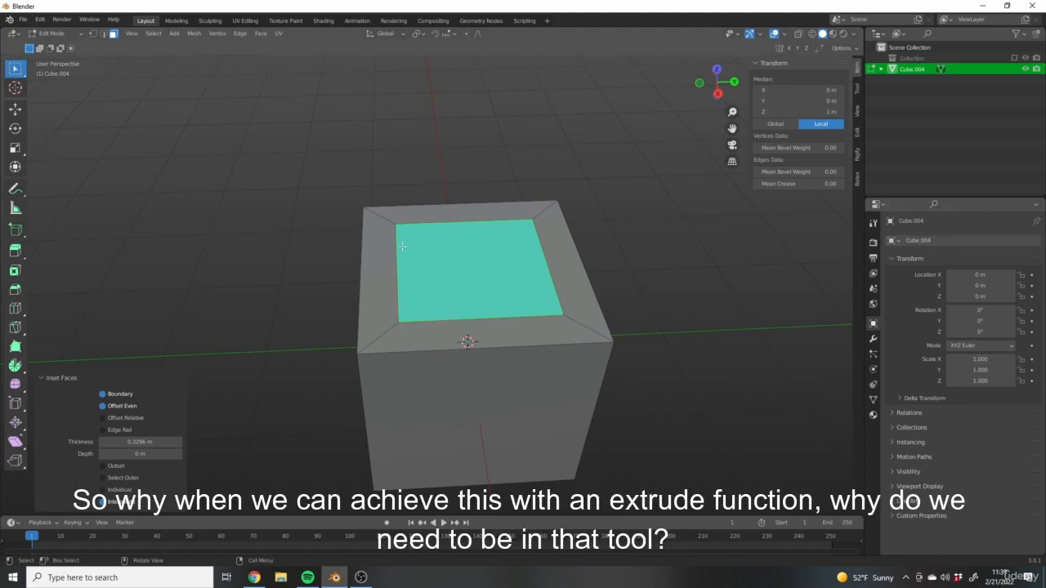
pyautogui.moveTo(572, 245); pyautogui.dragTo(672, 215, button='middle')
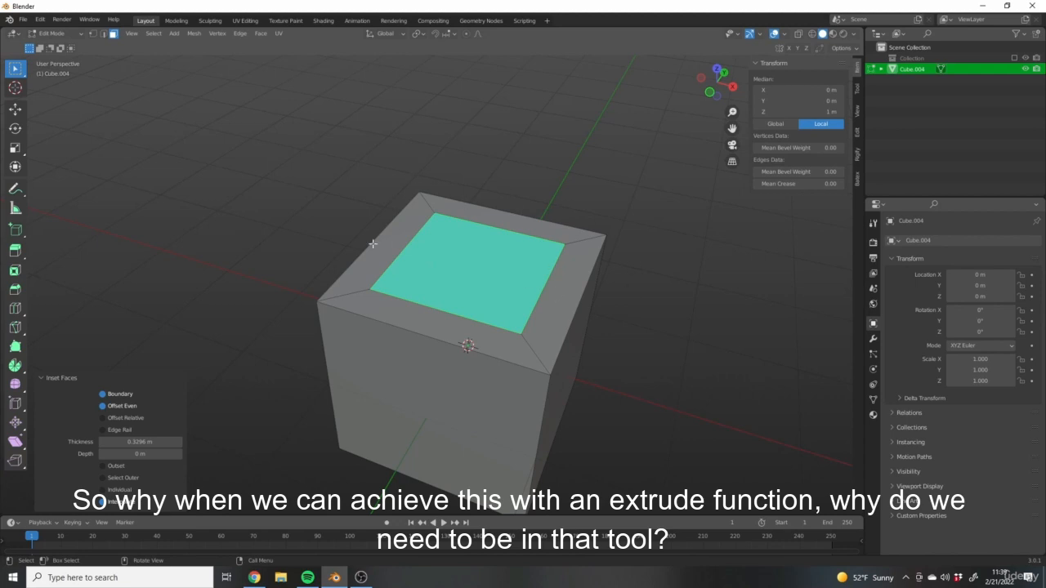
pyautogui.moveTo(627, 258); pyautogui.dragTo(595, 269, button='middle')
# Undo the top face's inset.
pyautogui.hotkey('ctrl', 'z')
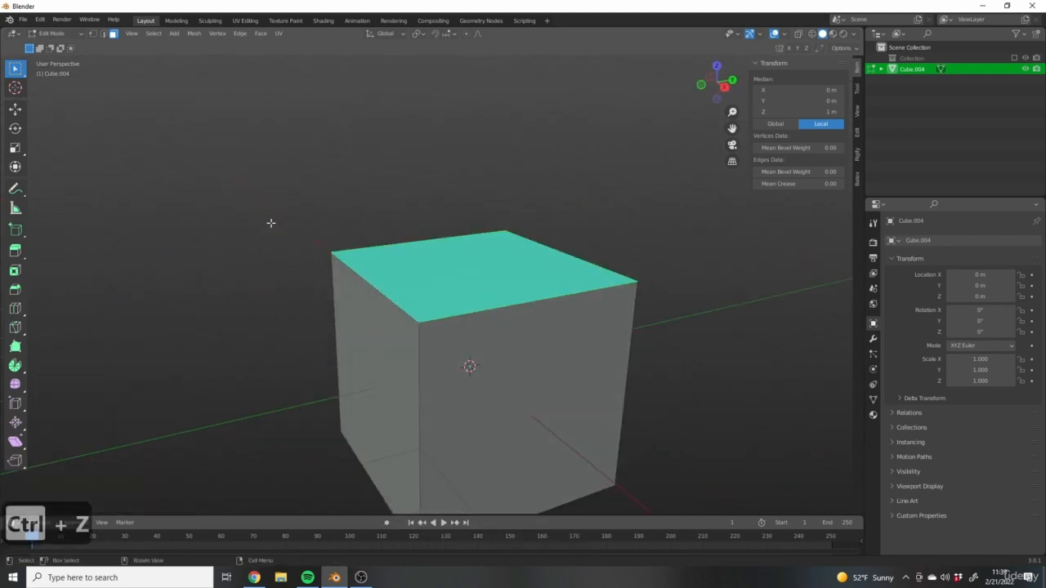
pyautogui.moveTo(270, 224); pyautogui.dragTo(604, 258, button='middle')
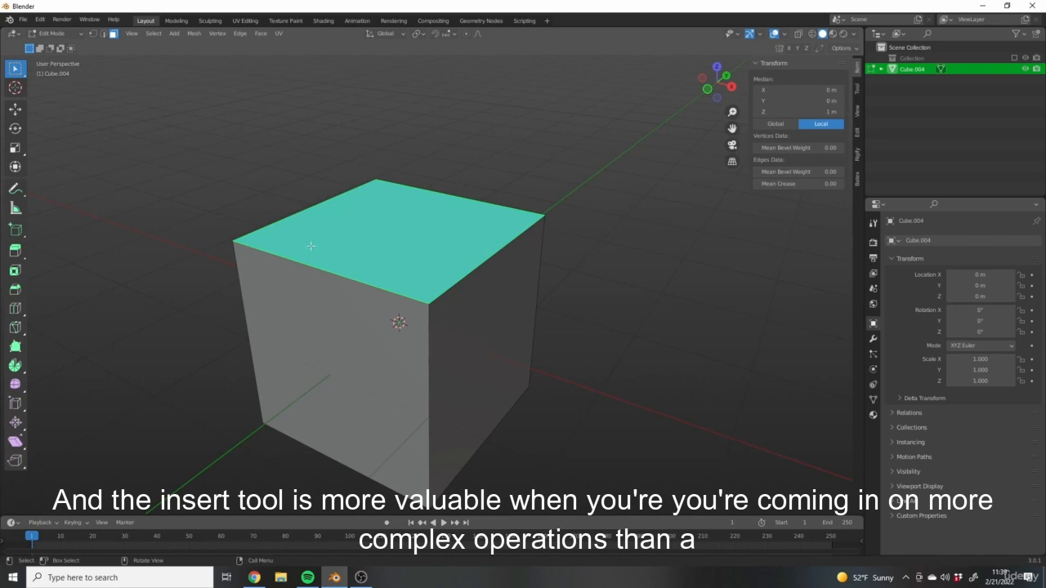
pyautogui.moveTo(580, 348); pyautogui.dragTo(515, 428, button='middle')
pyautogui.moveTo(447, 312); pyautogui.dragTo(423, 206, button='middle')
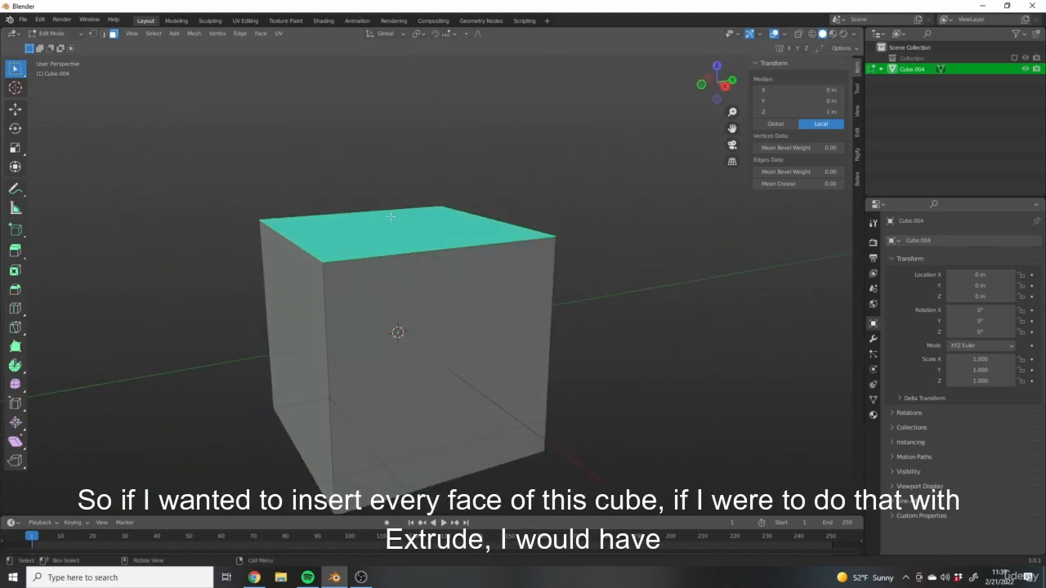
pyautogui.moveTo(383, 371); pyautogui.dragTo(330, 388, button='middle')
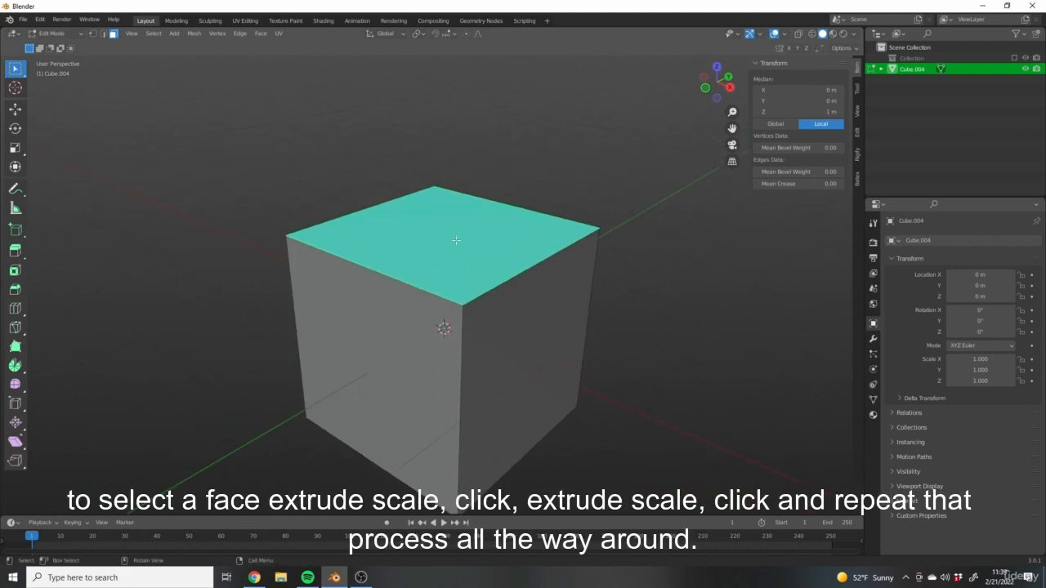
# Extrude the cube's top face in place and scale the new face to about 0.689.
pyautogui.press('e')
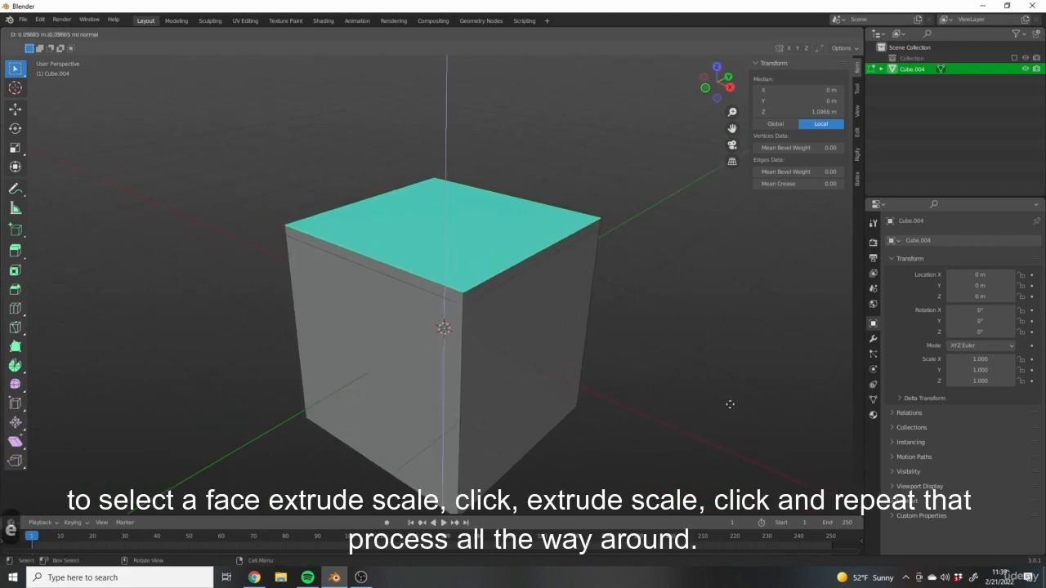
pyautogui.press('s')
pyautogui.click(646, 375)
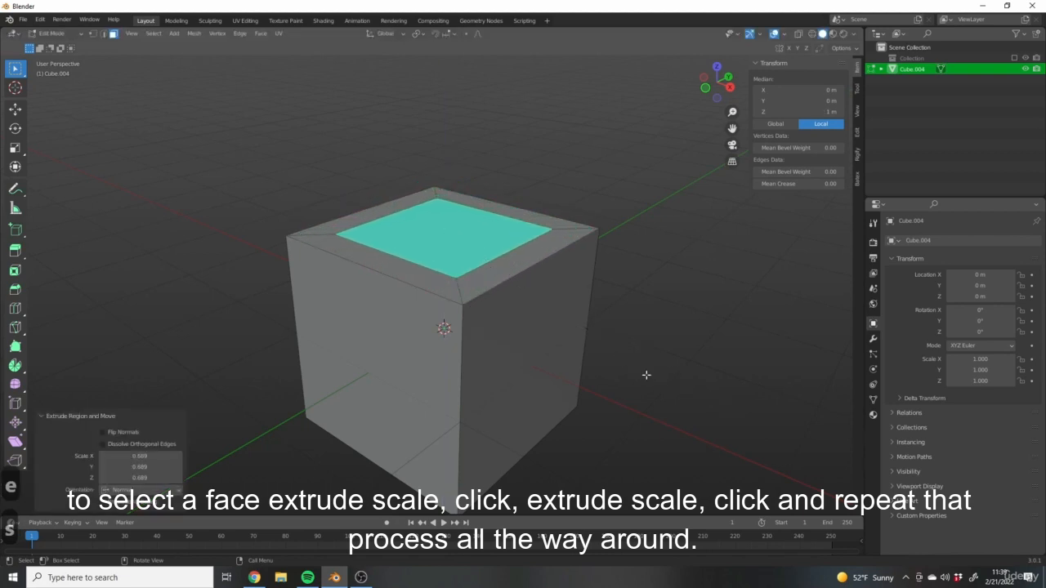
# Extrude the adjacent side face in place, scale the new face inward, and select the neighbouring side face.
pyautogui.click(347, 328)
pyautogui.moveTo(467, 401); pyautogui.dragTo(563, 391, button='middle')
pyautogui.press('e')
pyautogui.press('s')
pyautogui.click(509, 416)
pyautogui.click(460, 286)
pyautogui.moveTo(474, 357); pyautogui.dragTo(546, 380, button='middle')
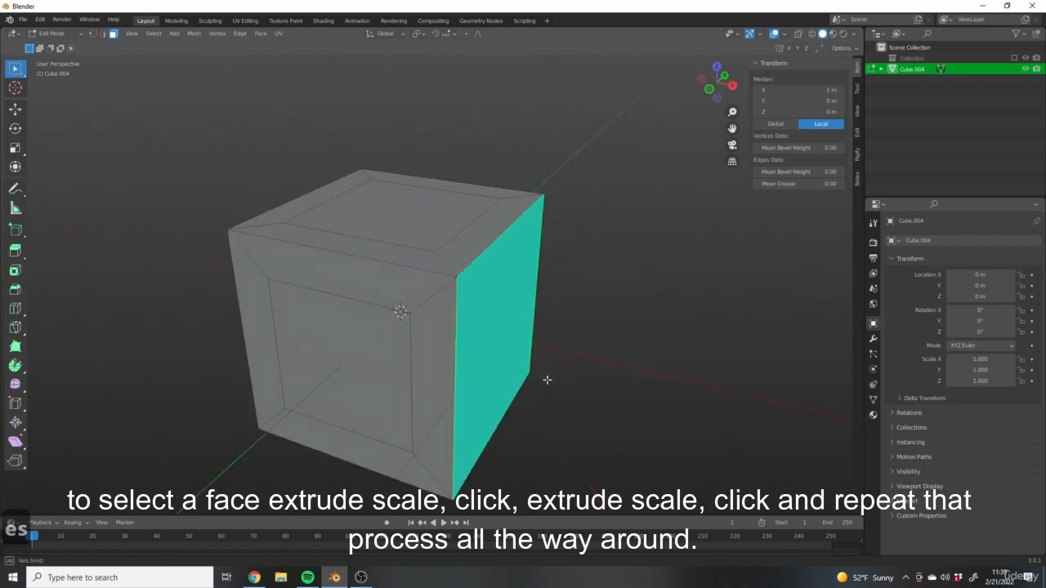
# Undo the side face's and top face's extrusions and scaling.
pyautogui.hotkey('ctrl', 'z')
pyautogui.hotkey('ctrl', 'z')
pyautogui.hotkey('ctrl', 'z')
pyautogui.hotkey('ctrl', 'z')
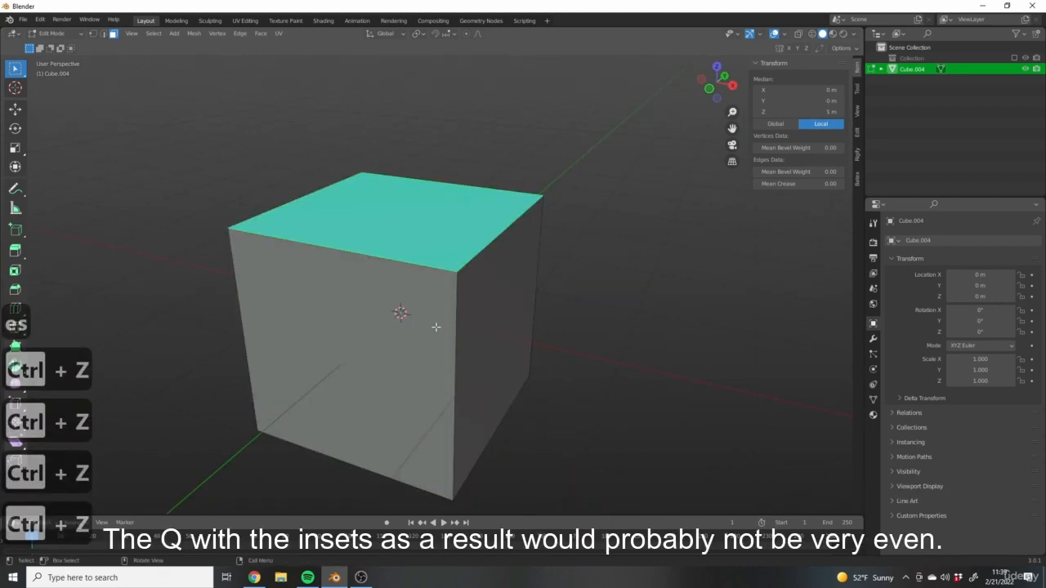
# Select all of the cube's faces, extrude them in place and scale the result to about 0.622.
pyautogui.scroll(1, 272, 278)
pyautogui.scroll(-4, 465, 288)
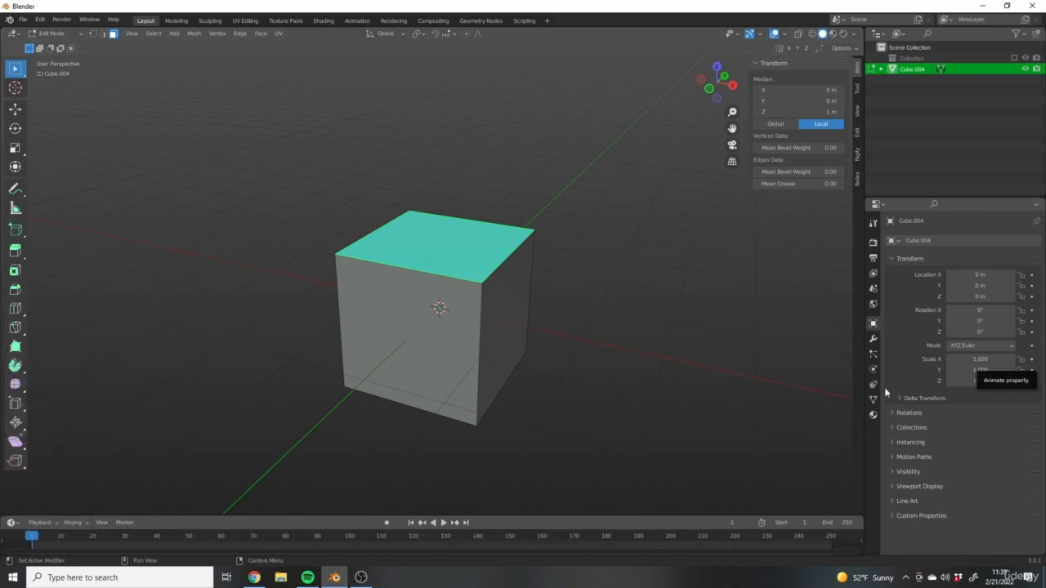
pyautogui.moveTo(631, 369); pyautogui.dragTo(577, 363, button='middle')
pyautogui.moveTo(693, 378); pyautogui.dragTo(596, 432, button='middle')
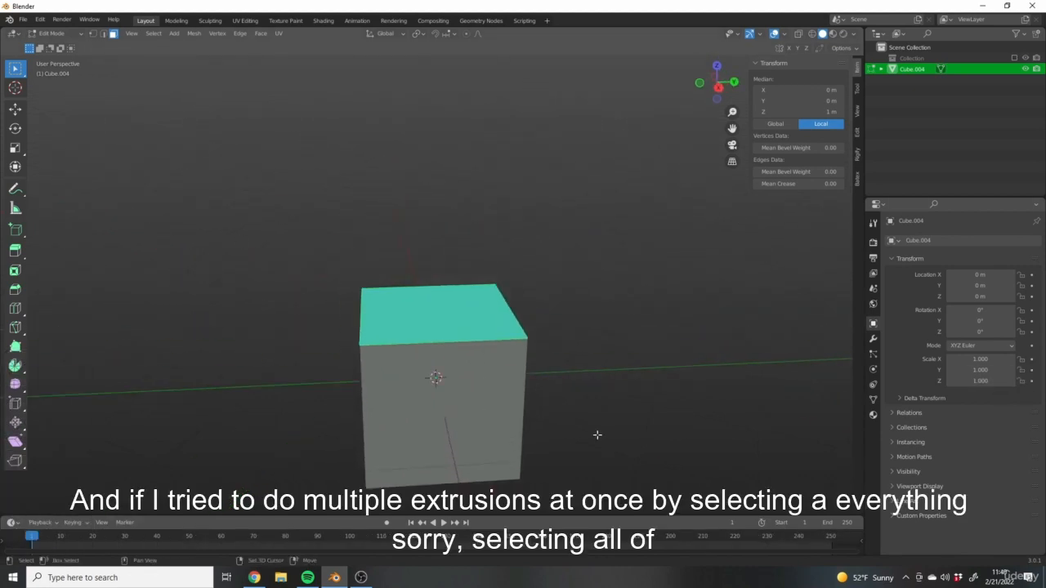
pyautogui.moveTo(388, 453); pyautogui.dragTo(514, 427, button='middle')
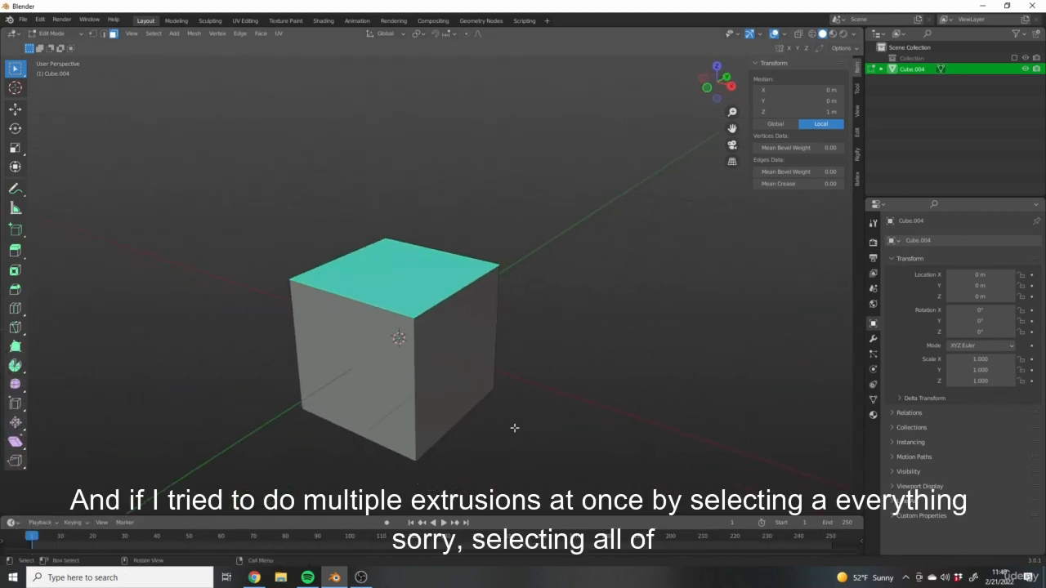
pyautogui.press('a')
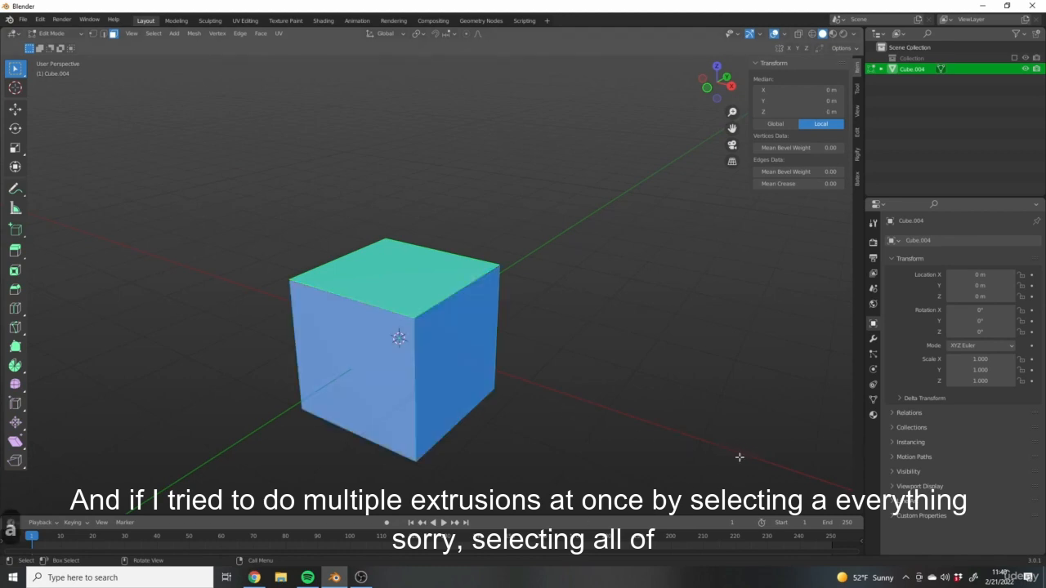
pyautogui.moveTo(740, 457); pyautogui.dragTo(543, 305, button='middle')
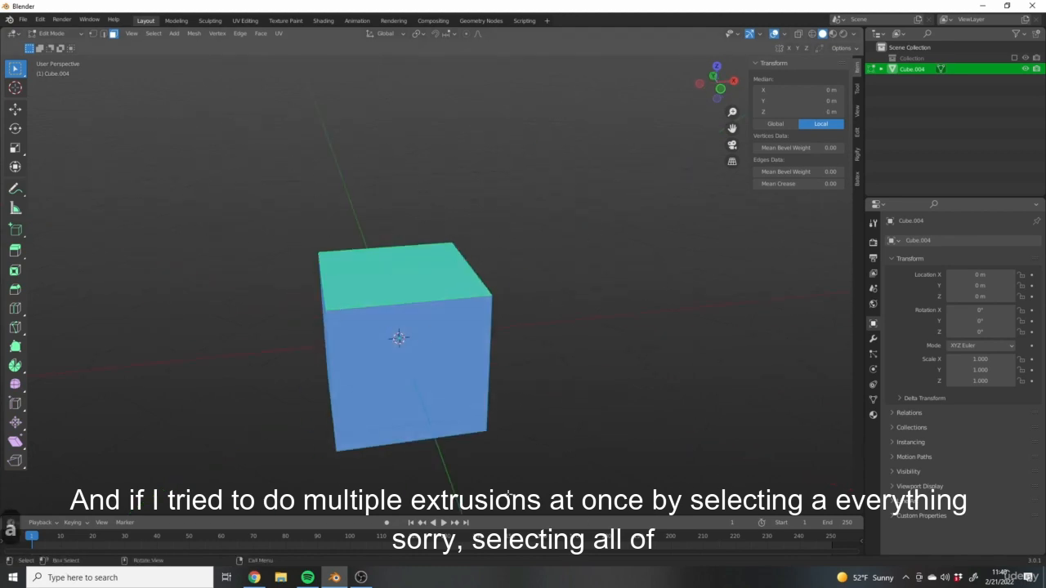
pyautogui.moveTo(304, 424); pyautogui.dragTo(564, 400, button='middle')
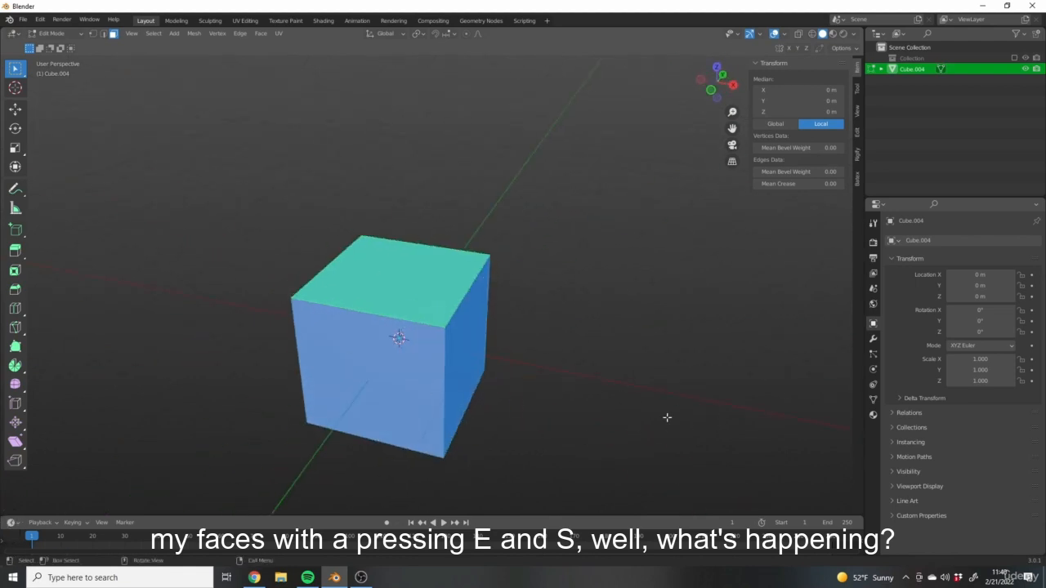
pyautogui.press('e')
pyautogui.press('s')
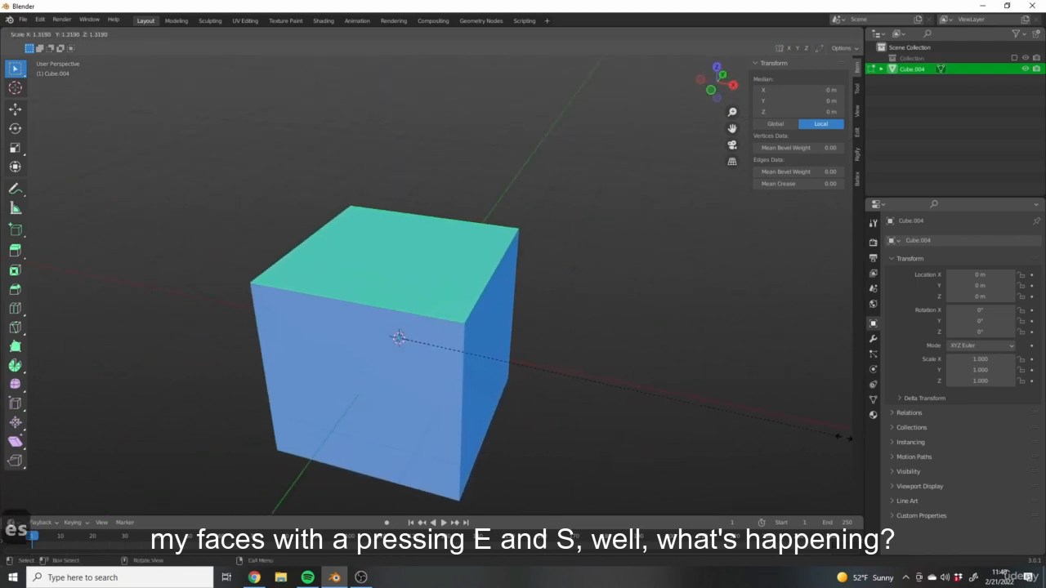
pyautogui.click(636, 387)
# Switch the viewport to wireframe shading and scale the inner cube by about 0.954.
pyautogui.press('z')
pyautogui.click(561, 412)
pyautogui.keyDown('shift'); pyautogui.moveTo(641, 393); pyautogui.dragTo(647, 398, button='middle'); pyautogui.keyUp('shift')
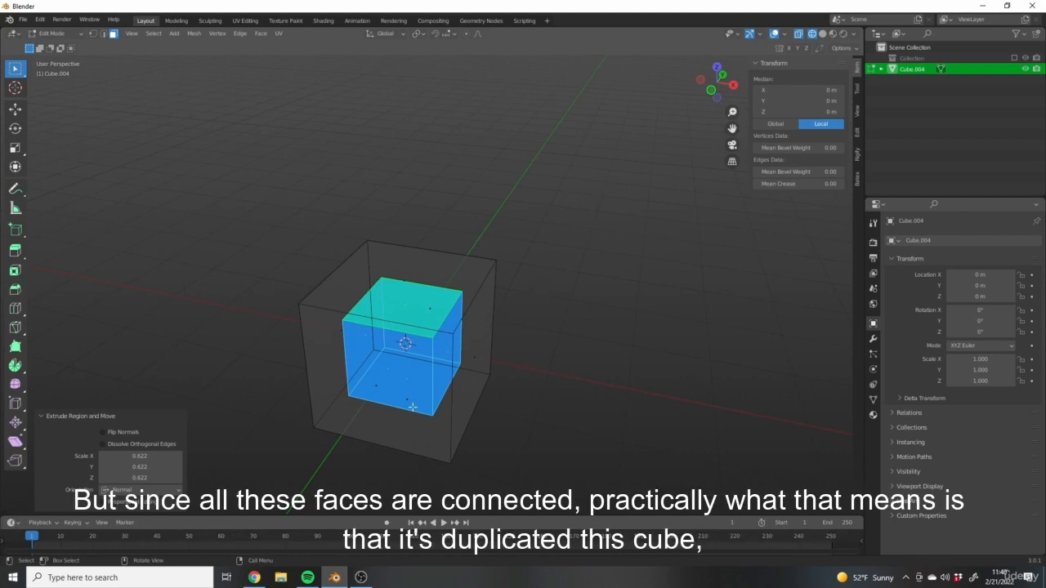
pyautogui.moveTo(467, 377); pyautogui.dragTo(507, 354, button='middle')
pyautogui.press('s')
pyautogui.click(491, 378)
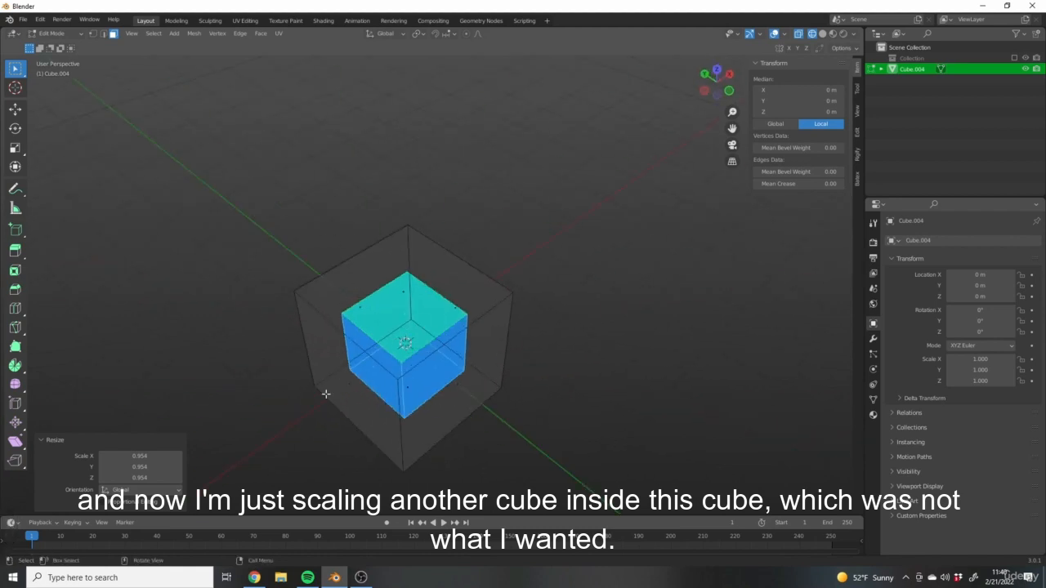
# Delete the inner cube's vertices and return the viewport to solid shading.
pyautogui.moveTo(327, 390); pyautogui.dragTo(561, 270, button='middle')
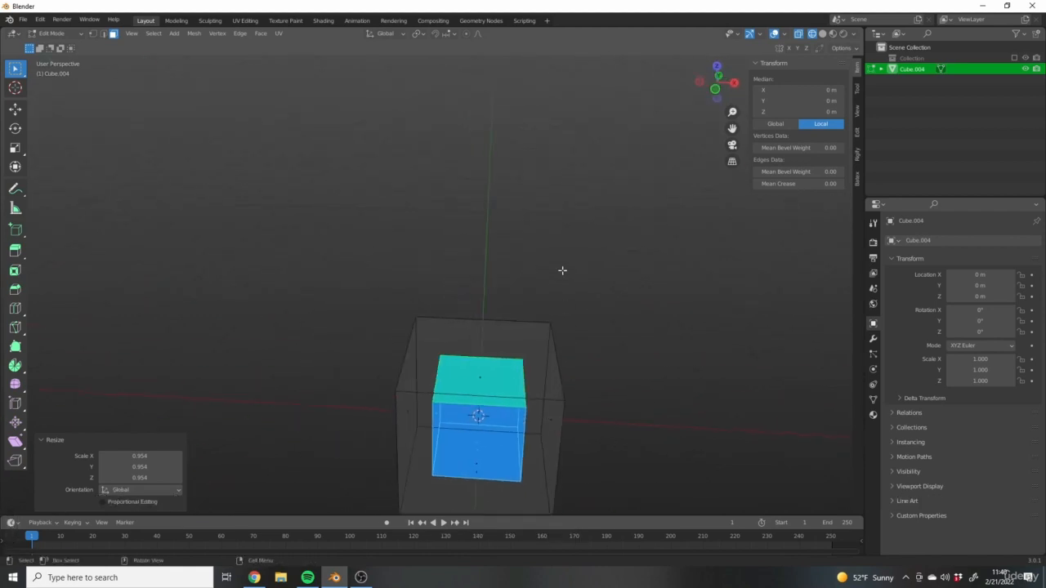
pyautogui.moveTo(670, 392); pyautogui.dragTo(612, 315, button='middle')
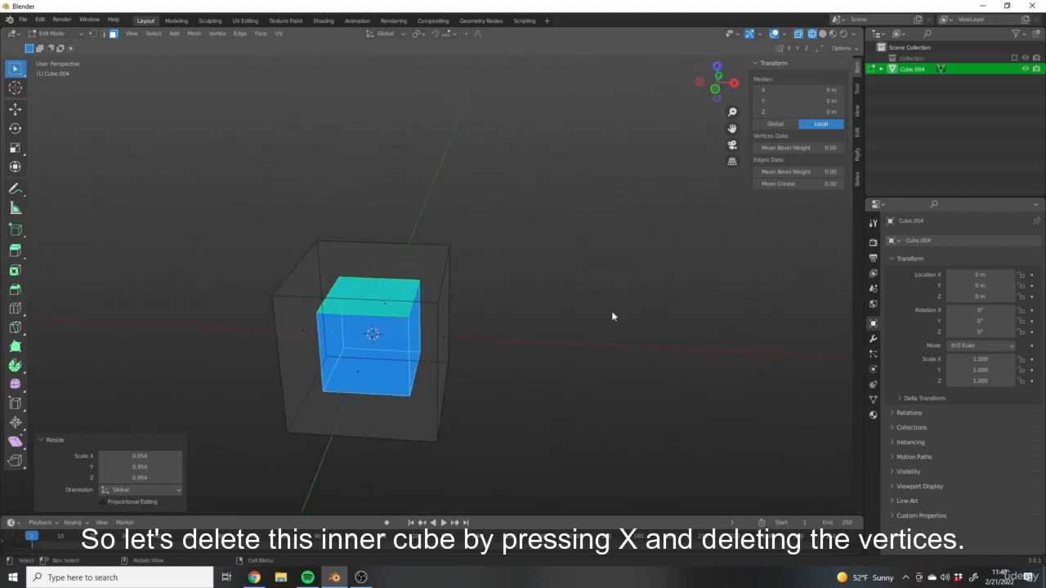
pyautogui.press('x')
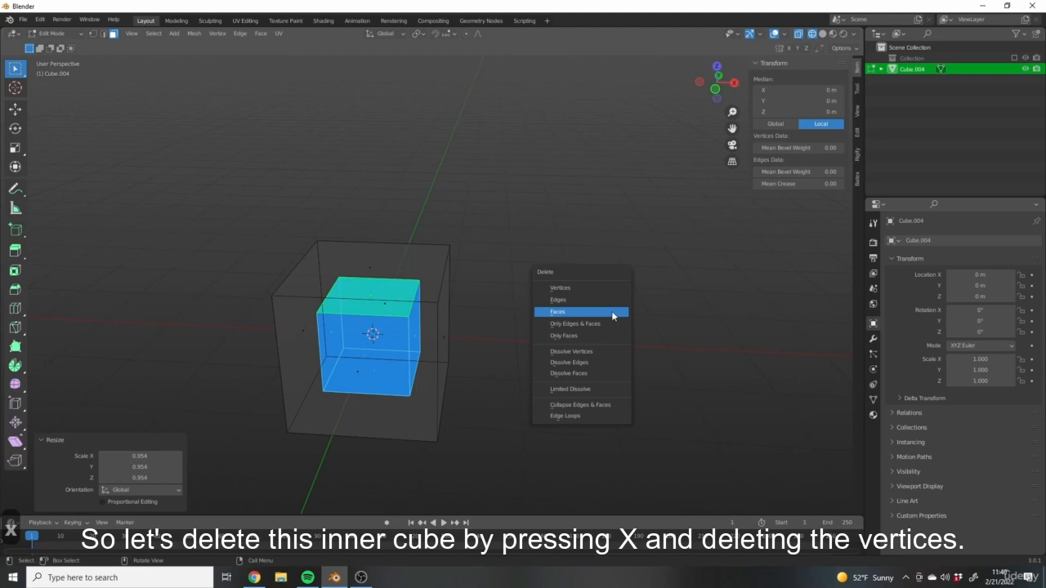
pyautogui.click(560, 289)
pyautogui.moveTo(390, 316)
pyautogui.mouseDown(button='middle')
pyautogui.moveTo(493, 338)
pyautogui.moveTo(539, 373)
pyautogui.moveTo(455, 370)
pyautogui.mouseUp(button='middle')
pyautogui.press('z')
pyautogui.click(624, 359)
pyautogui.moveTo(577, 346); pyautogui.dragTo(497, 323, button='middle')
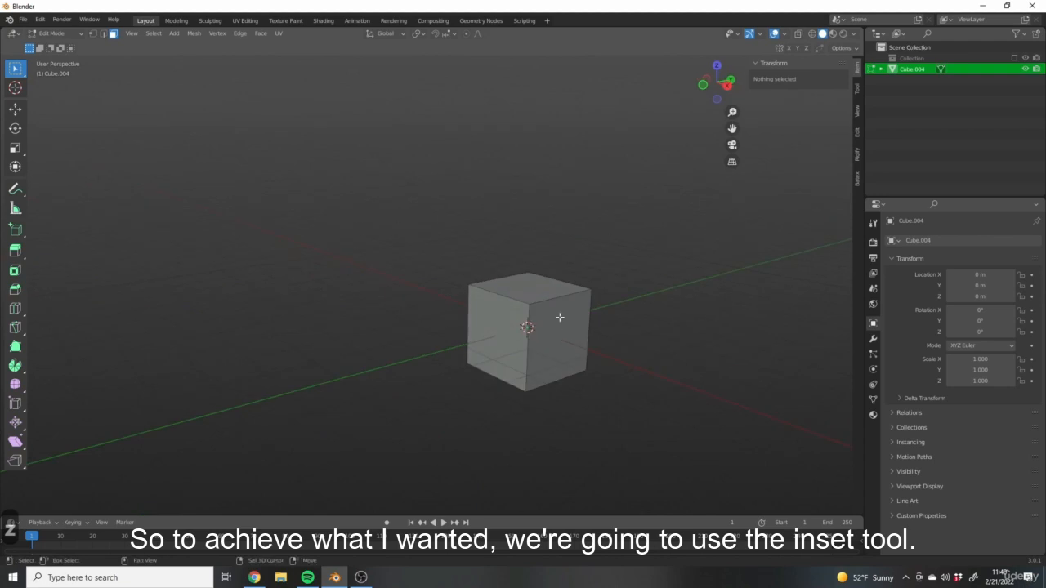
# Select all of the cube's faces and try to inset them with the Individual option off.
pyautogui.keyDown('shift'); pyautogui.moveTo(636, 352); pyautogui.dragTo(542, 357, button='middle'); pyautogui.keyUp('shift')
pyautogui.moveTo(417, 270); pyautogui.dragTo(444, 222, button='middle')
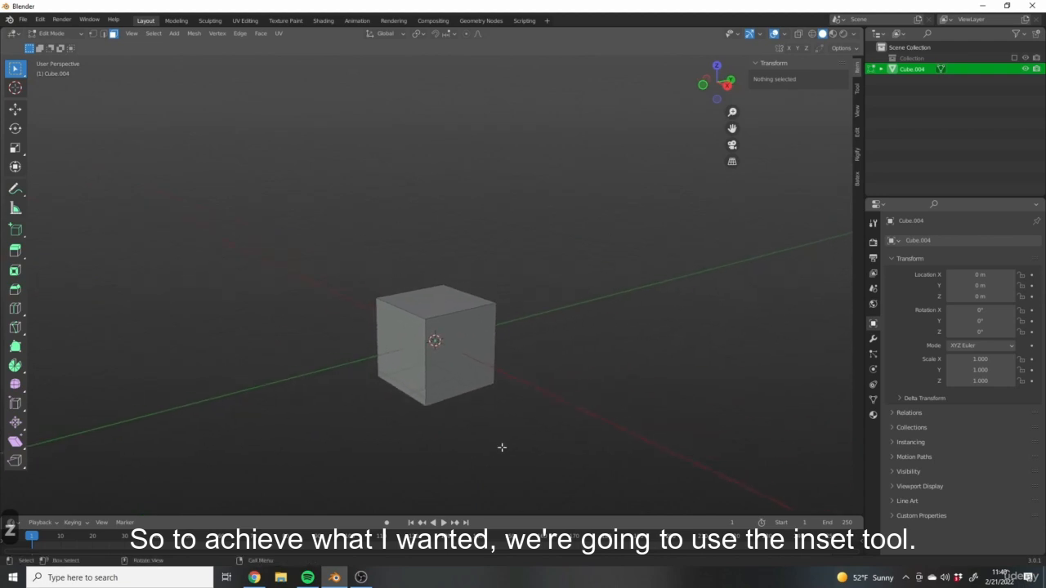
pyautogui.scroll(4, 460, 341)
pyautogui.press('a')
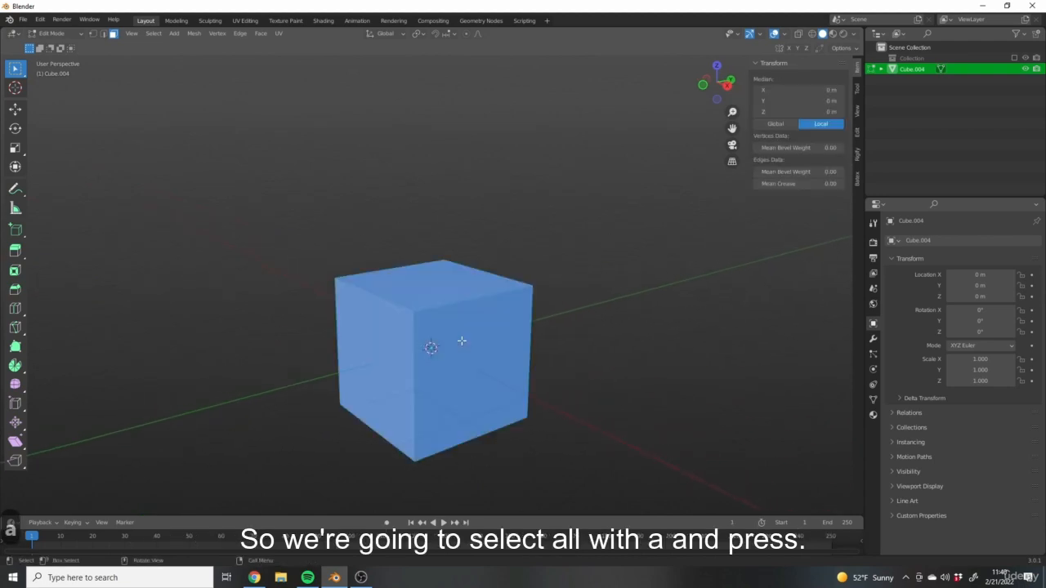
pyautogui.moveTo(459, 341); pyautogui.dragTo(689, 362, button='middle')
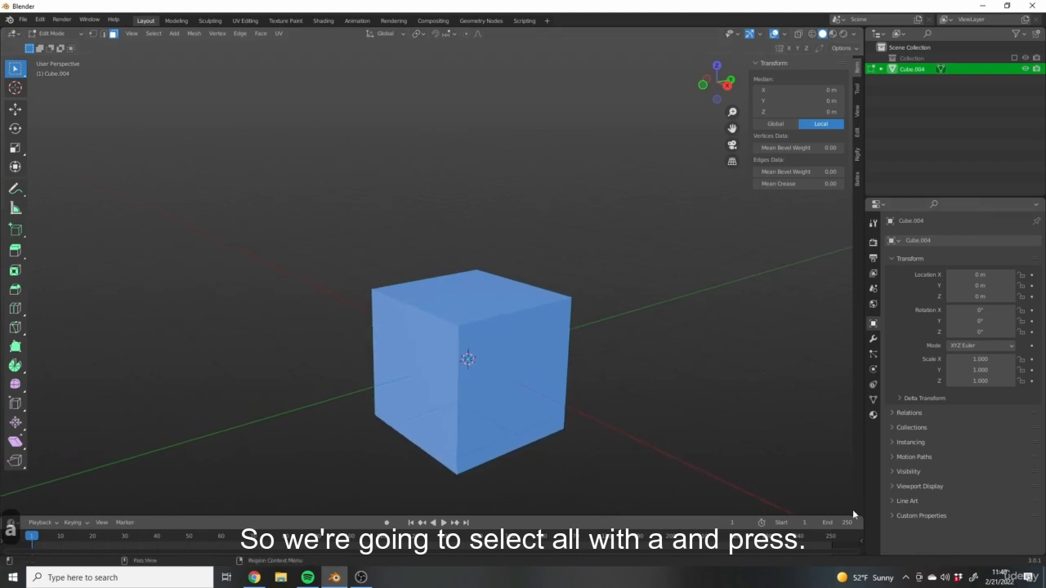
pyautogui.moveTo(619, 386); pyautogui.dragTo(649, 392, button='middle')
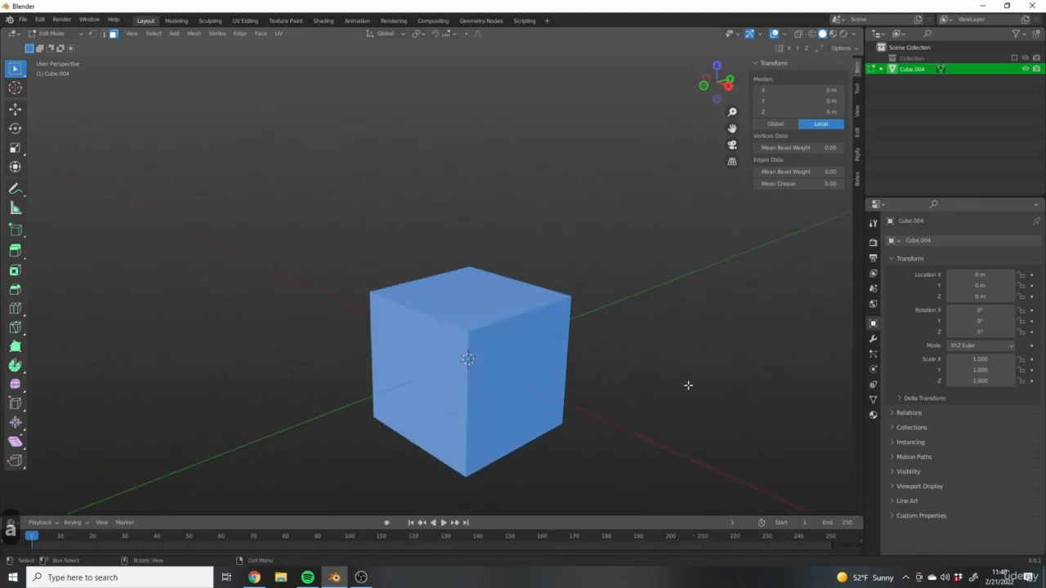
pyautogui.press('i')
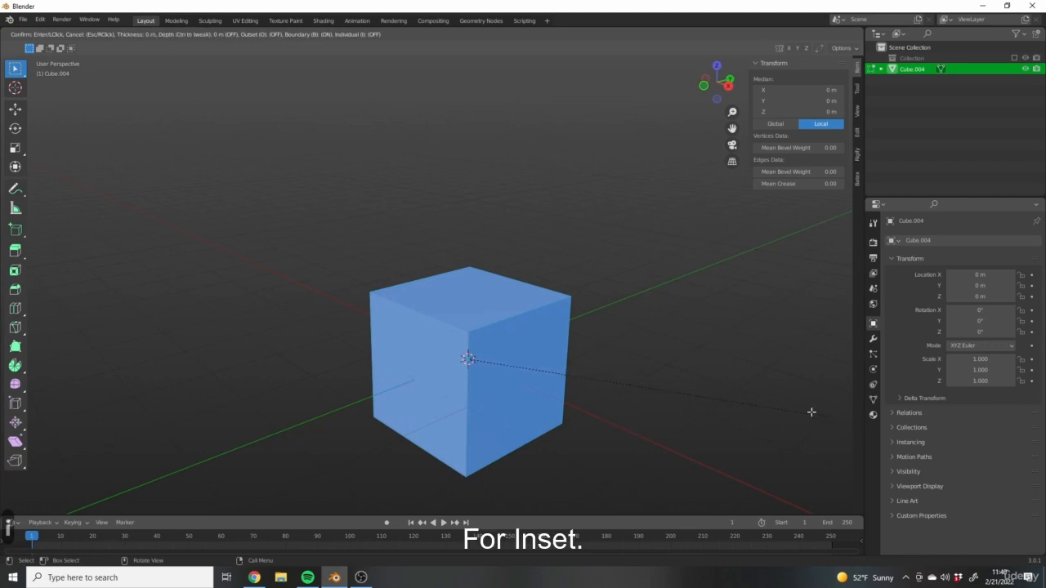
pyautogui.rightClick(688, 383)
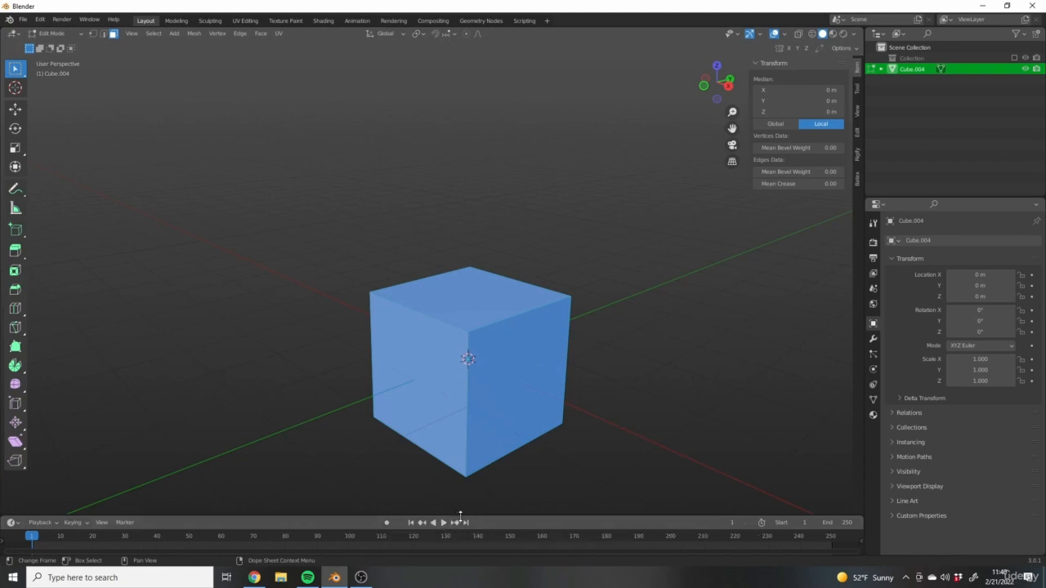
# Shrink the timeline area and inset every cube face with Individual on and a thickness of about 0.2822 m.
pyautogui.moveTo(460, 516); pyautogui.dragTo(460, 543)
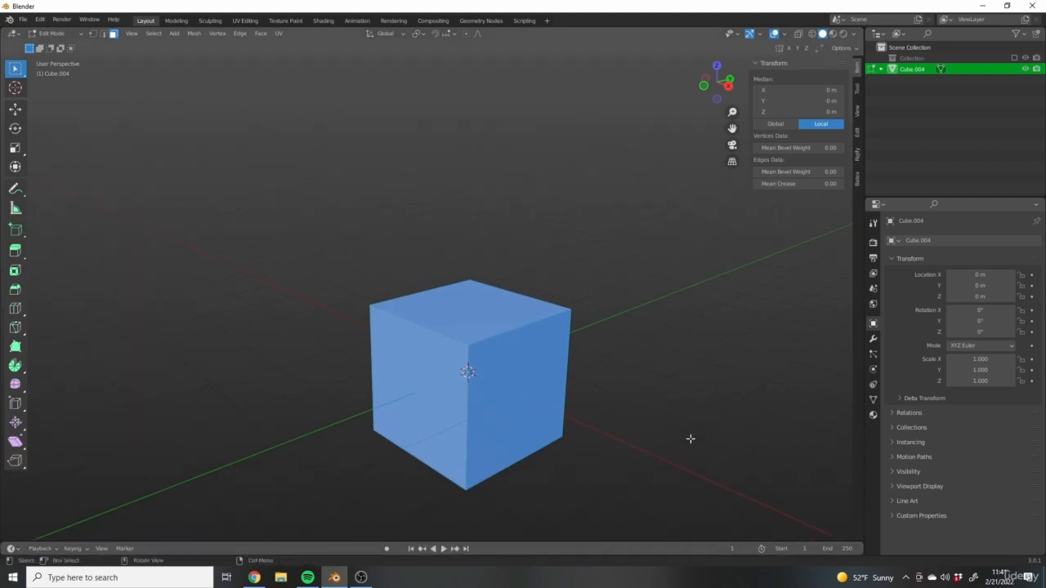
pyautogui.keyDown('shift'); pyautogui.moveTo(691, 438); pyautogui.dragTo(618, 374, button='middle'); pyautogui.keyUp('shift')
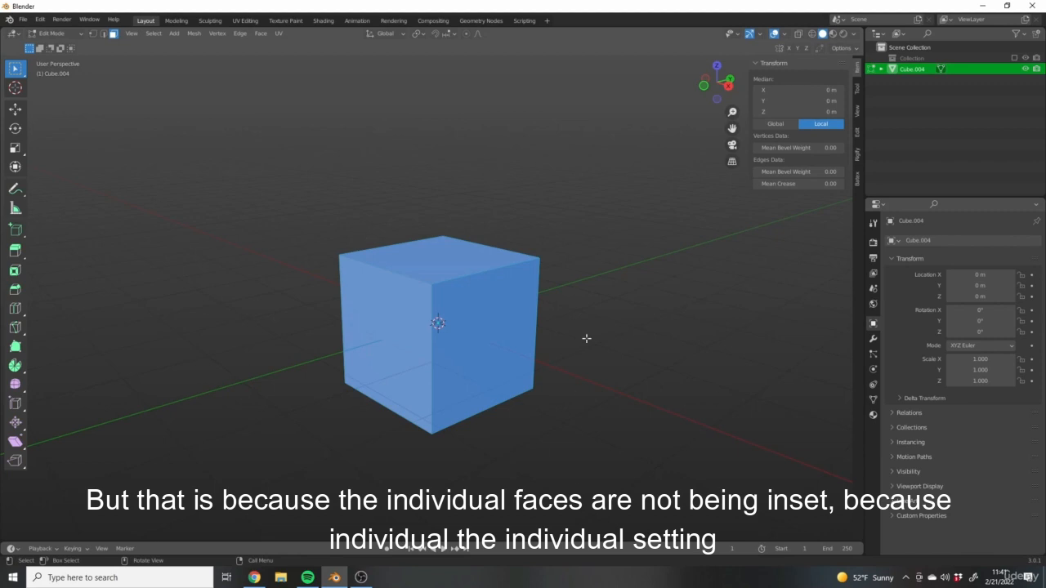
pyautogui.press('i')
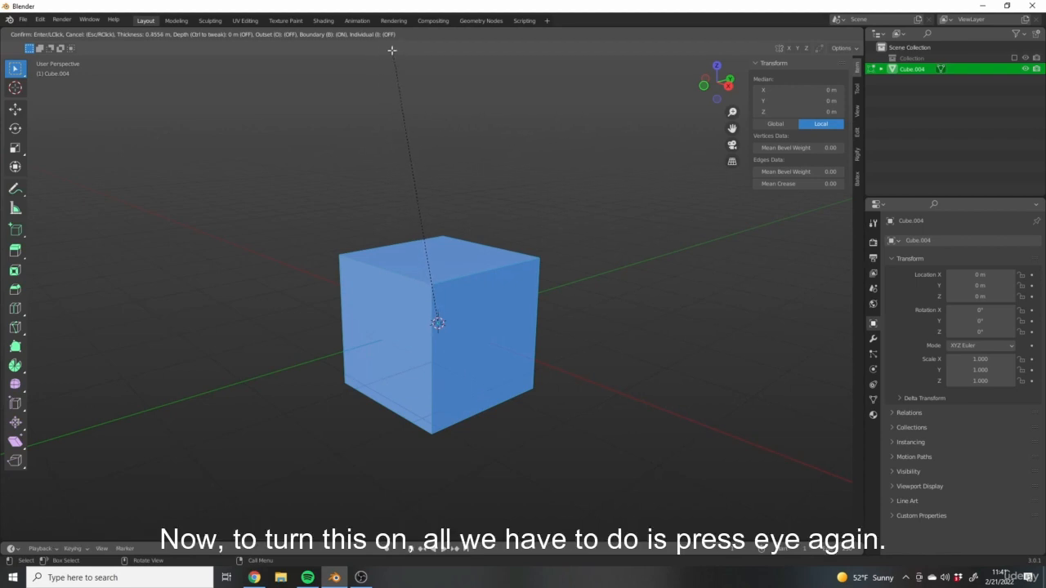
pyautogui.press('i')
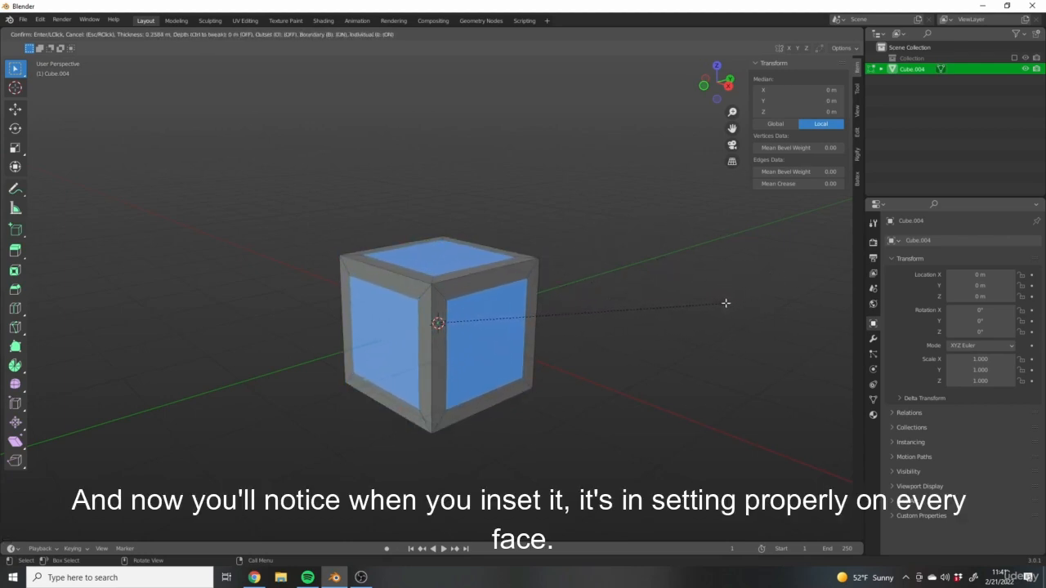
pyautogui.click(734, 303)
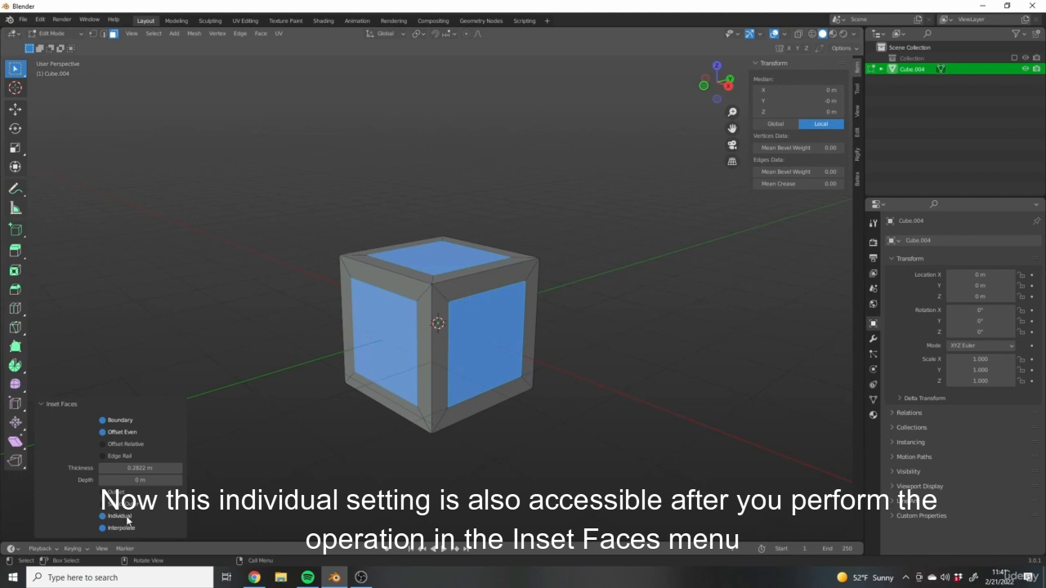
# Examine the Inset Faces settings, including the Individual option, and view the inset cube from other angles.
pyautogui.click(42, 405)
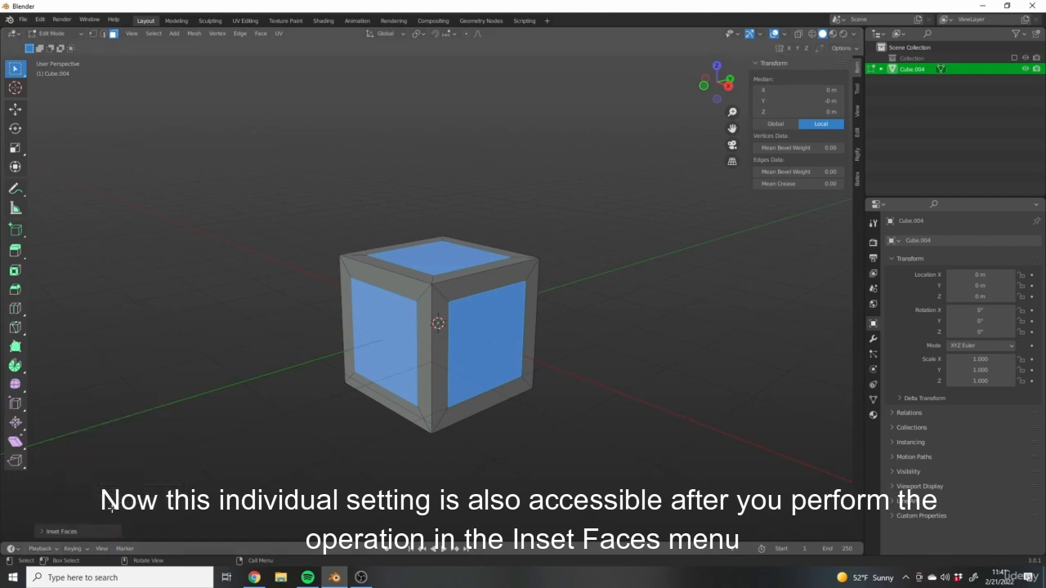
pyautogui.click(41, 532)
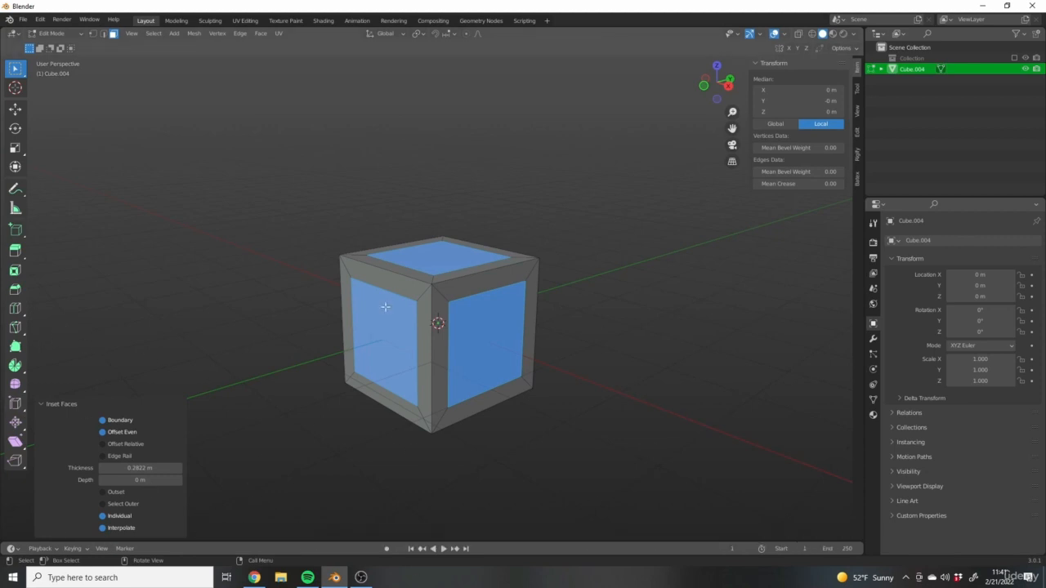
pyautogui.scroll(-2, 386, 307)
pyautogui.click(40, 405)
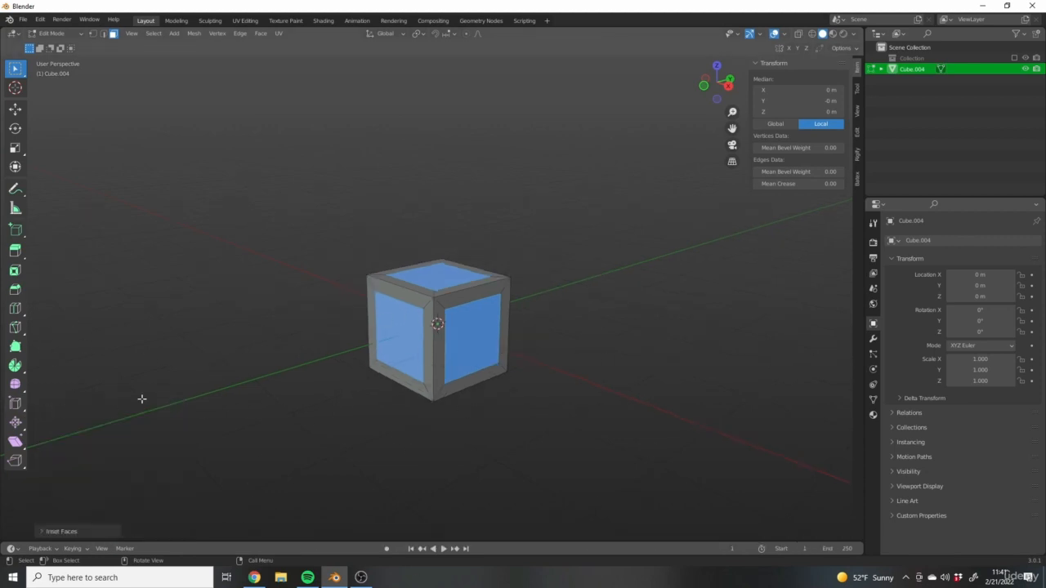
pyautogui.click(43, 530)
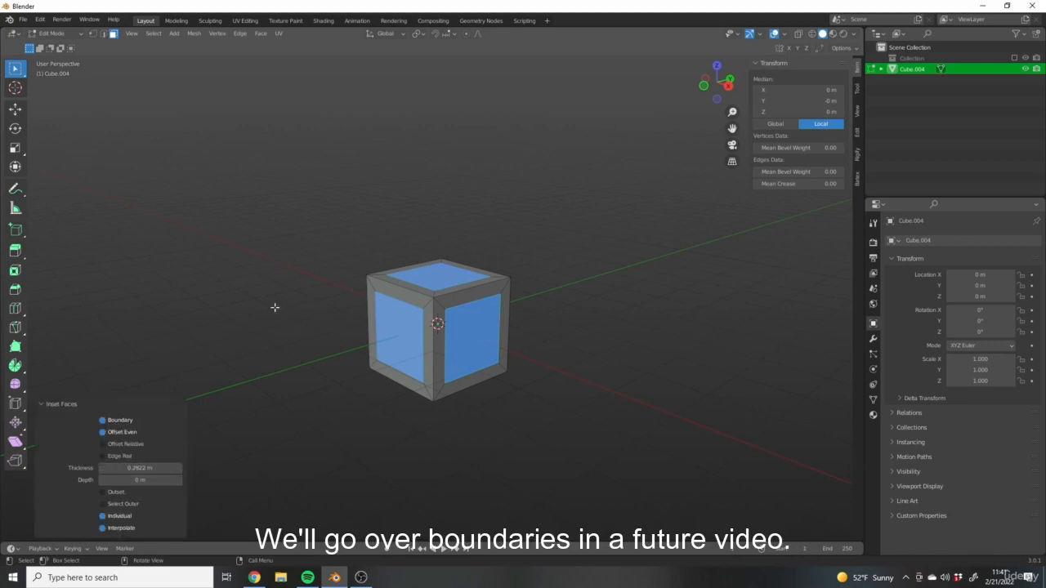
pyautogui.moveTo(275, 307); pyautogui.dragTo(151, 449, button='middle')
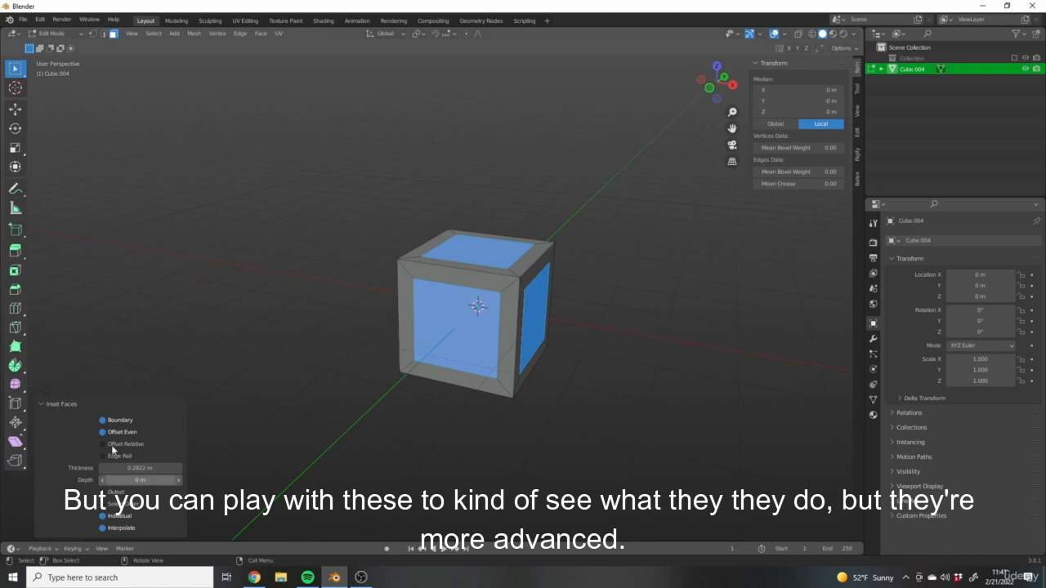
pyautogui.click(60, 404)
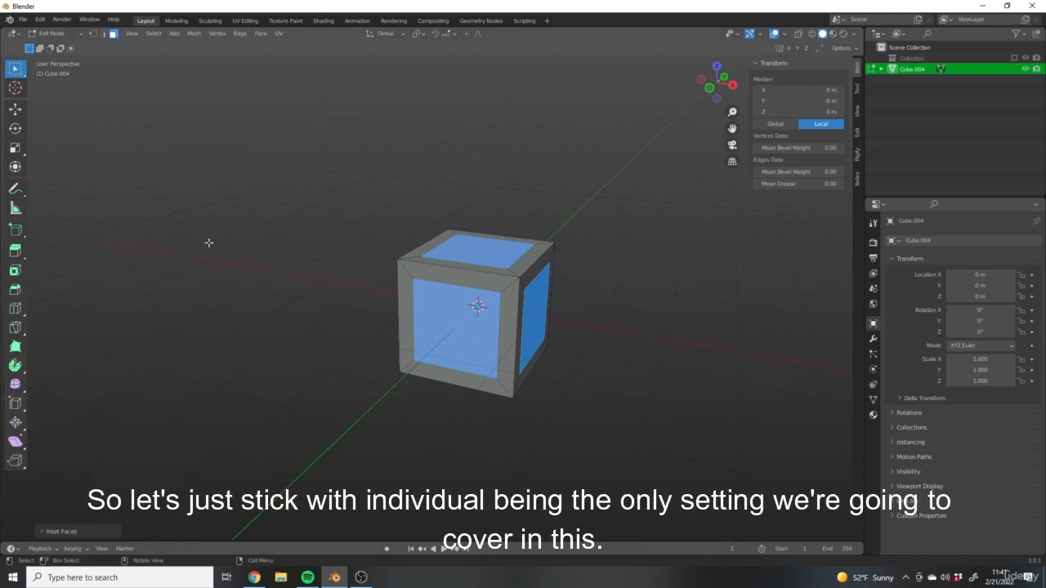
pyautogui.moveTo(493, 167); pyautogui.dragTo(594, 220, button='middle')
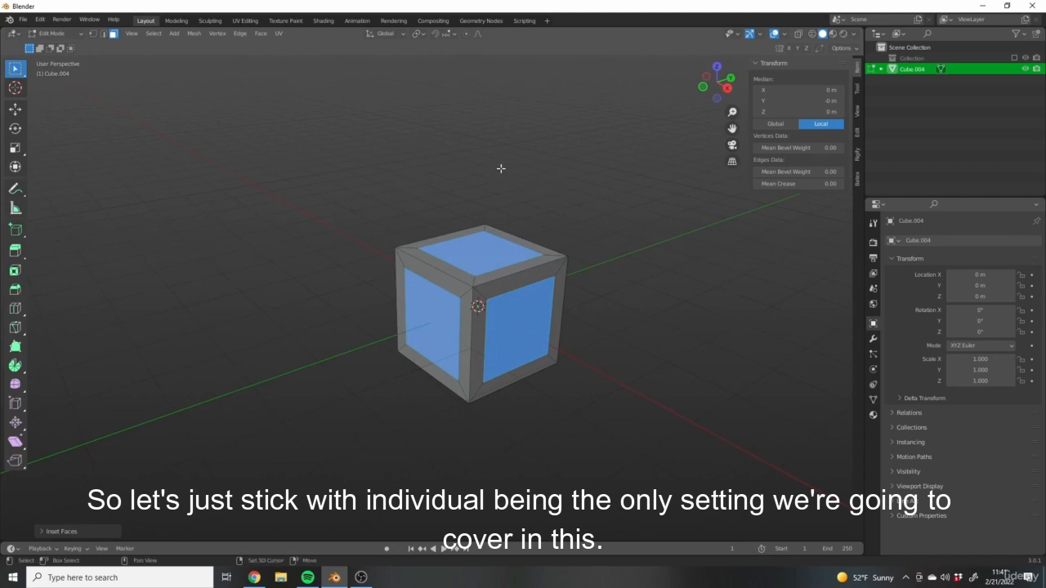
# Extrude the cube's inset faces and scale them inward to about 0.86, forming recessed panels, and return to Object Mode.
pyautogui.keyDown('shift'); pyautogui.moveTo(542, 285); pyautogui.dragTo(406, 261, button='middle'); pyautogui.keyUp('shift')
pyautogui.scroll(-2, 581, 283)
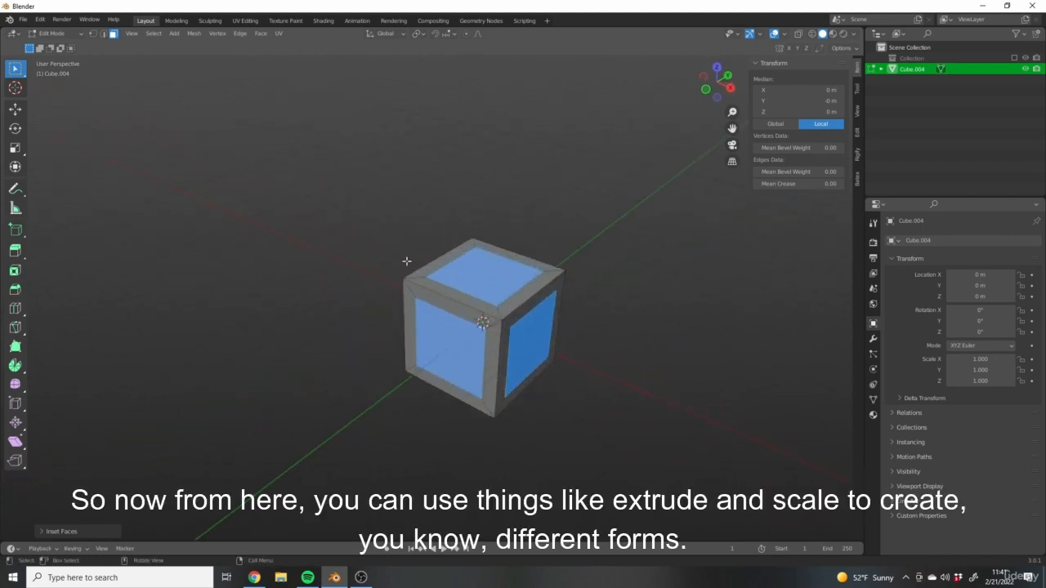
pyautogui.moveTo(587, 320); pyautogui.dragTo(612, 417, button='middle')
pyautogui.press('e')
pyautogui.press('s')
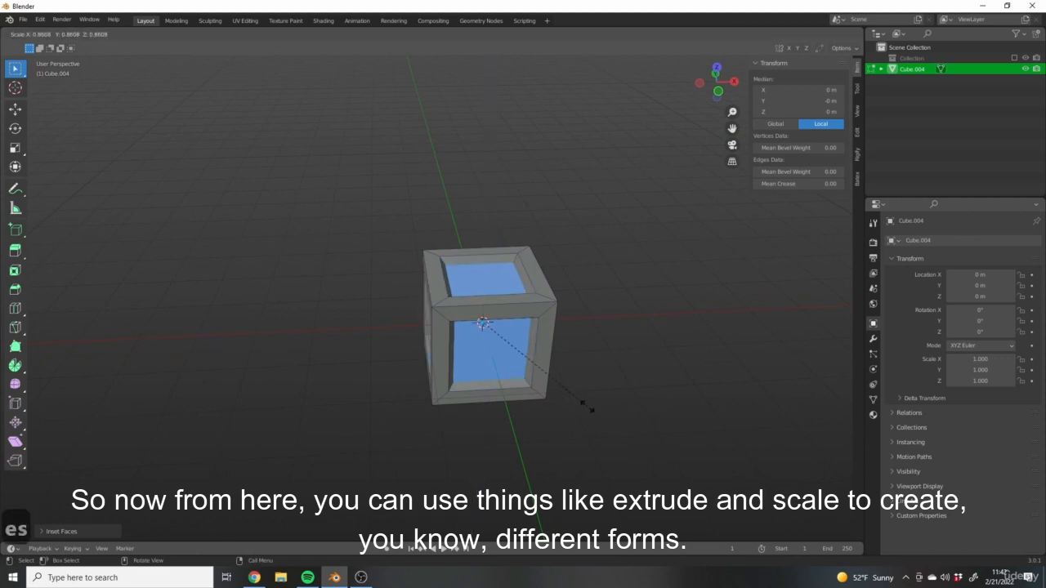
pyautogui.click(595, 410)
pyautogui.press('Tab')
pyautogui.moveTo(588, 351); pyautogui.dragTo(571, 378, button='middle')
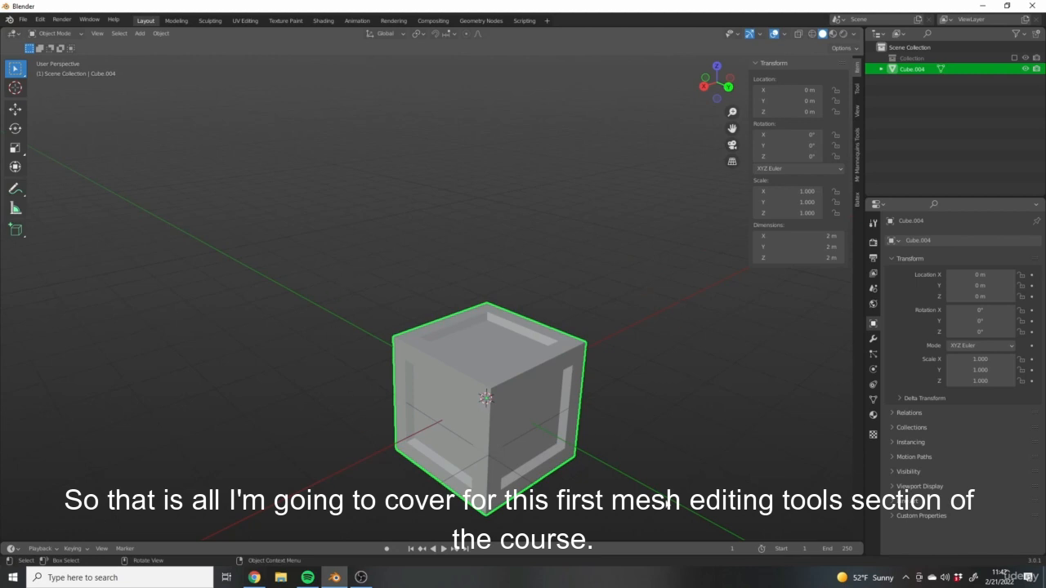
pyautogui.keyDown('shift'); pyautogui.moveTo(704, 453); pyautogui.dragTo(679, 377, button='middle'); pyautogui.keyUp('shift')
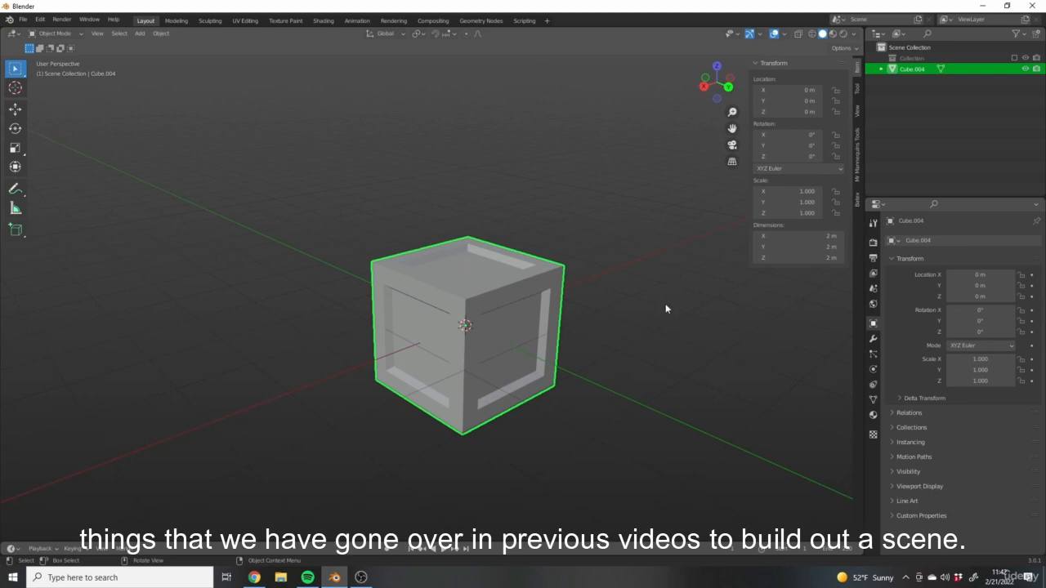
pyautogui.scroll(-2, 654, 319)
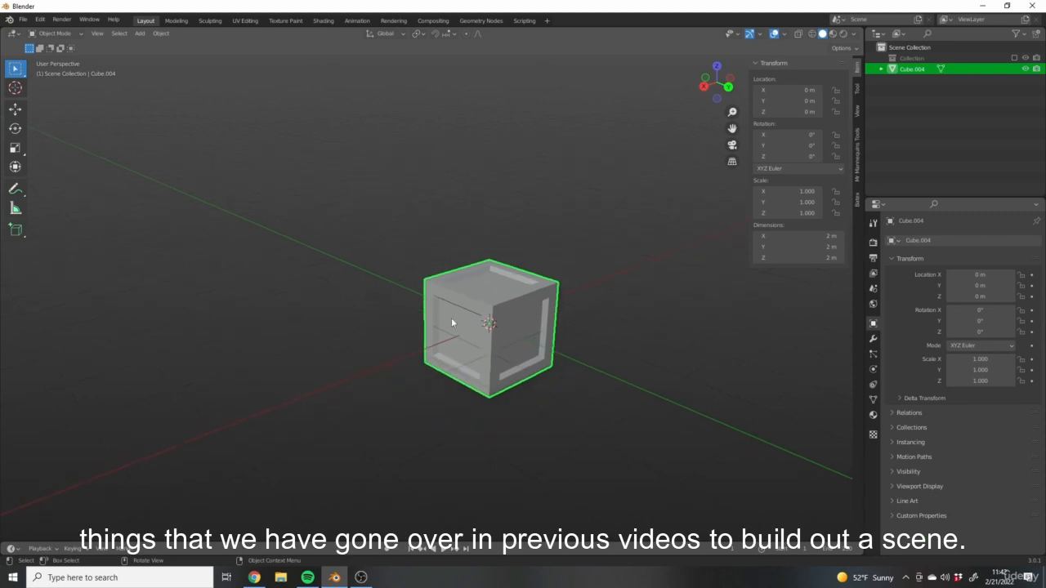
pyautogui.moveTo(420, 364); pyautogui.dragTo(529, 249, button='middle')
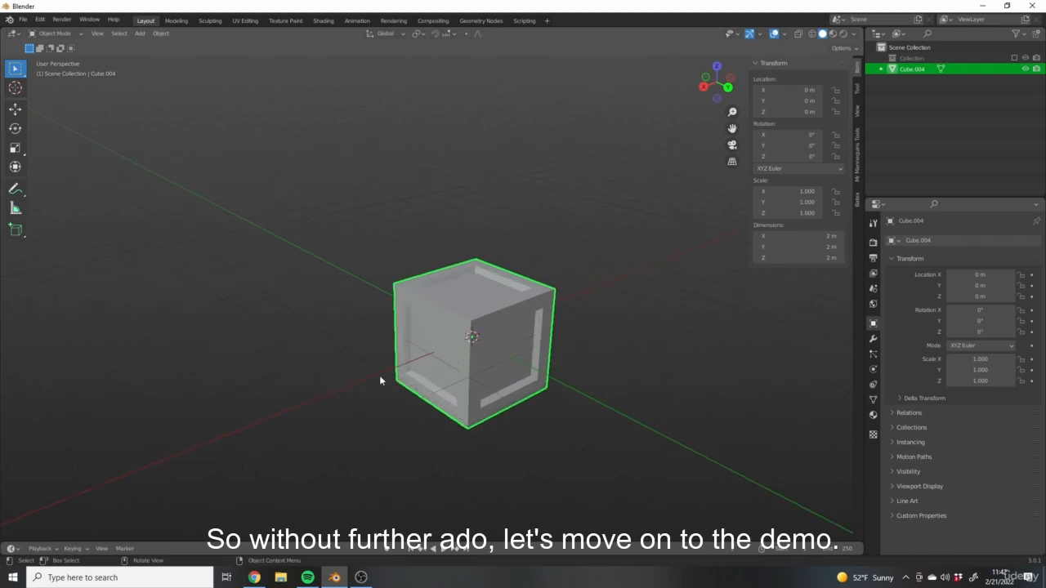